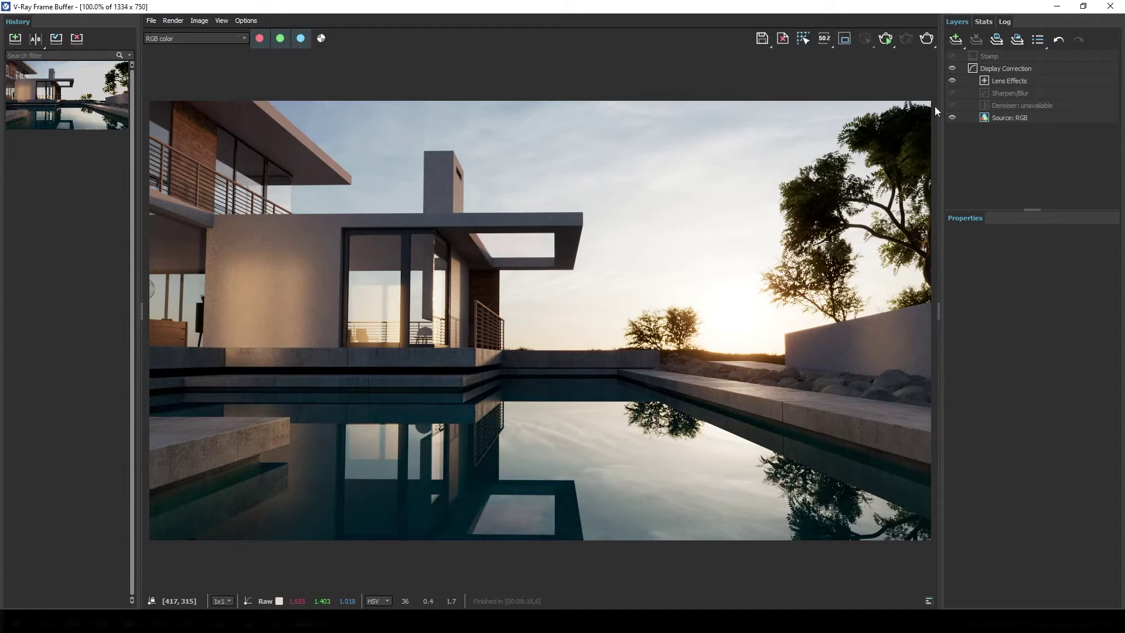
- Close the render window and maximize the Perspective viewport
{"action": "left_click", "coordinate": [1110, 6]}
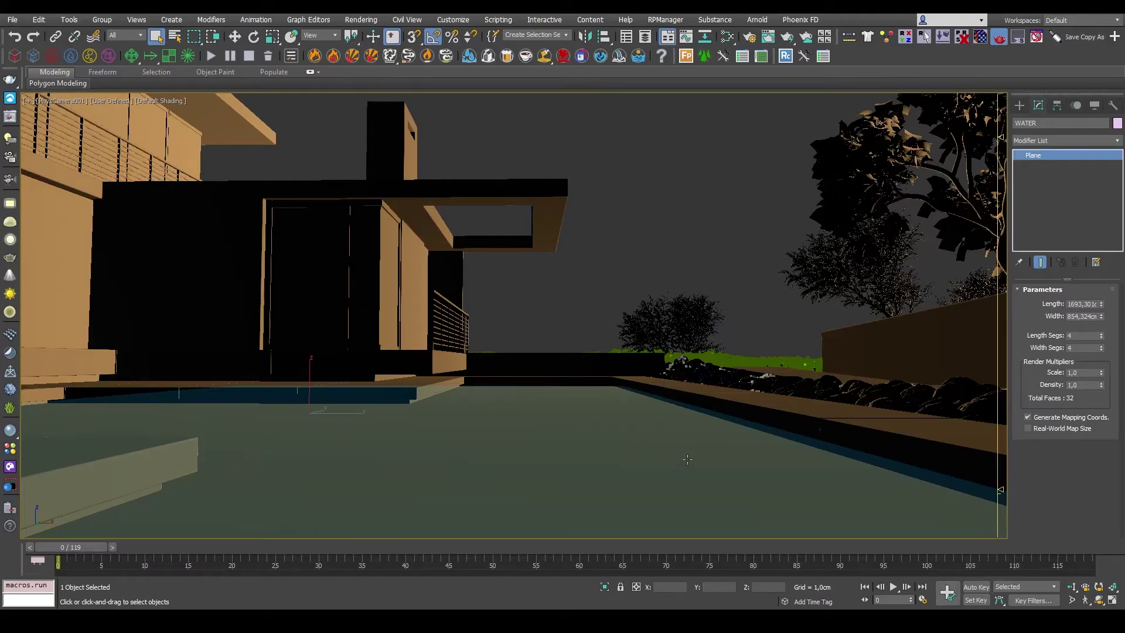
{"action": "key", "text": "alt+w"}
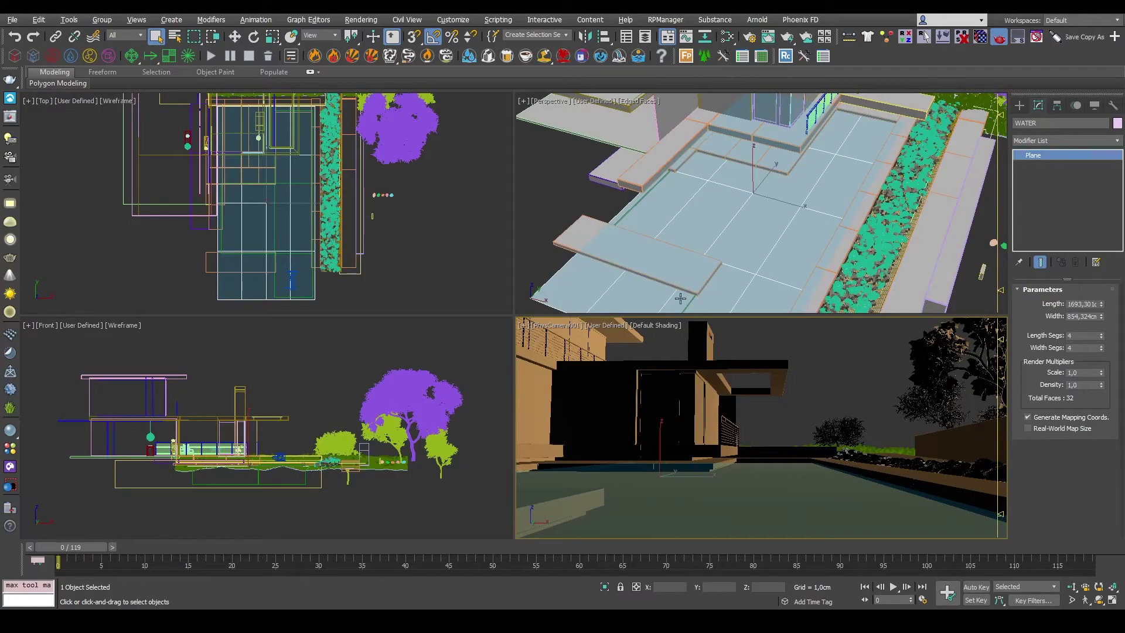
{"action": "left_click", "coordinate": [668, 219]}
{"action": "key", "text": "alt+w"}
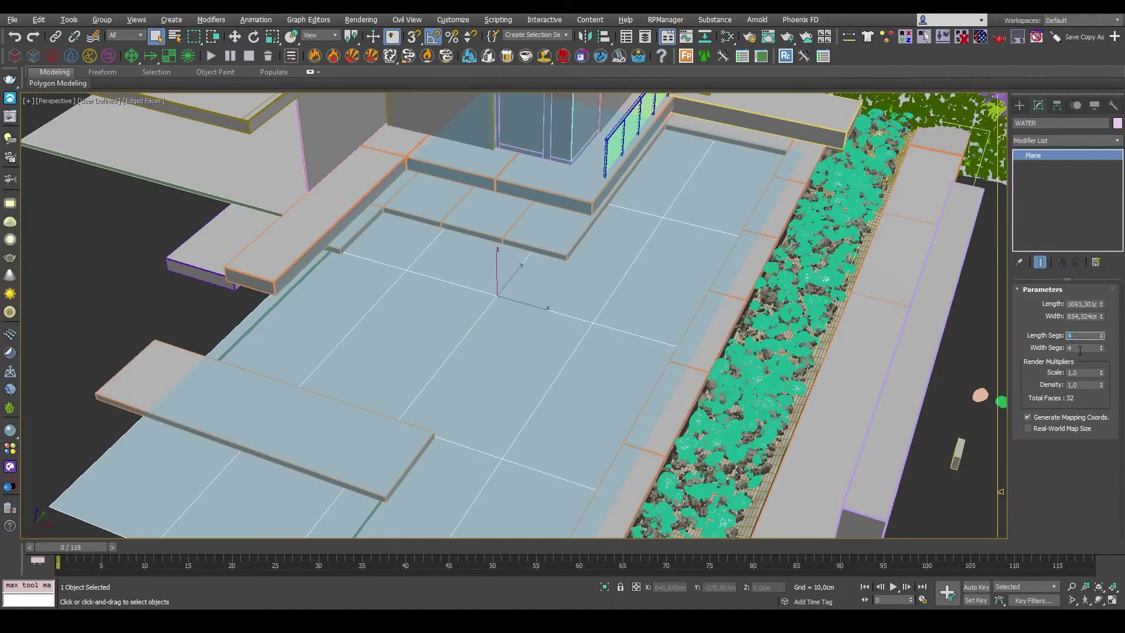
- Set the WATER plane to 400 length segments and 200 width segments
{"action": "type", "text": "400"}
{"action": "key", "text": "Tab"}
{"action": "type", "text": "200"}
{"action": "key", "text": "Return"}
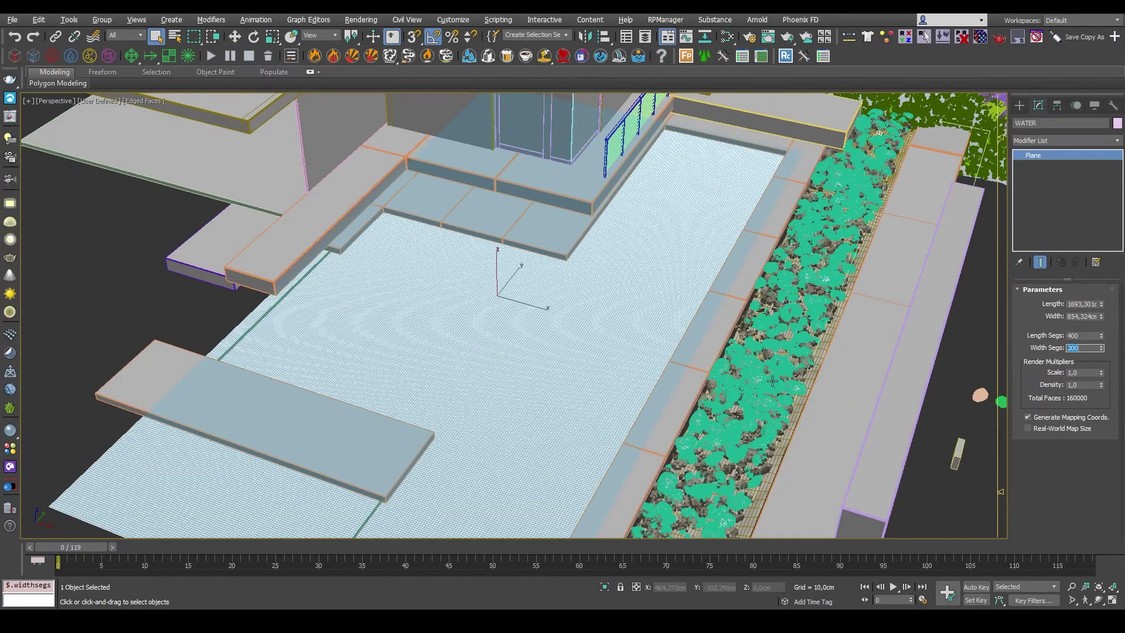
{"action": "scroll", "coordinate": [625, 371], "scroll_direction": "down", "scroll_amount": 2}
{"action": "scroll", "coordinate": [615, 387], "scroll_direction": "up", "scroll_amount": 8}
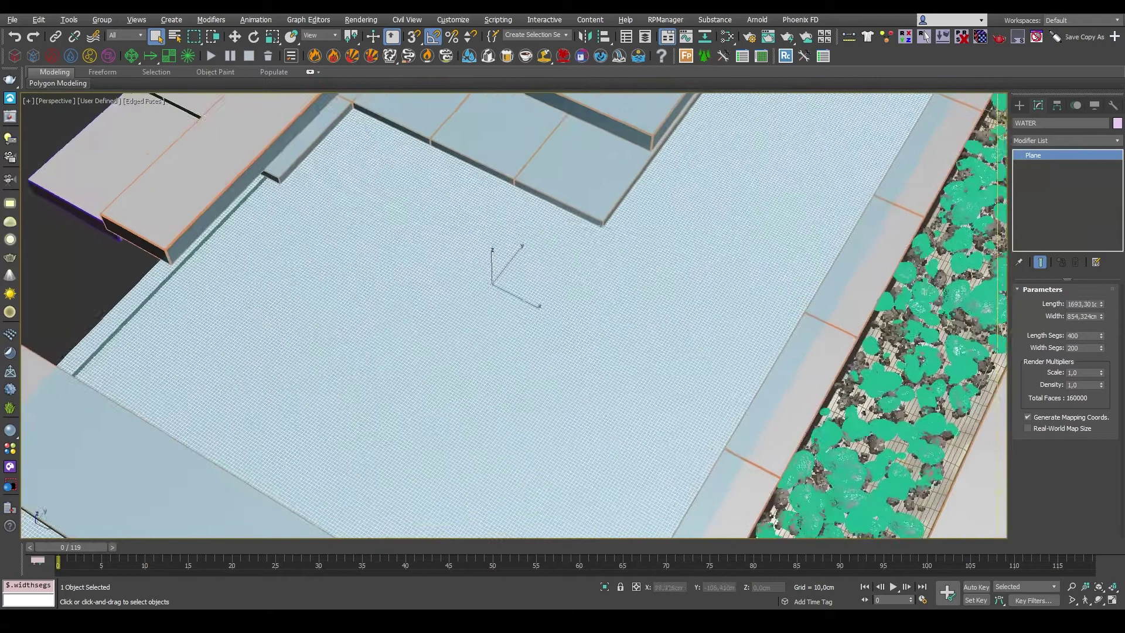
{"action": "scroll", "coordinate": [615, 386], "scroll_direction": "down", "scroll_amount": 5}
- Add a UVW Map modifier to the WATER plane
{"action": "scroll", "coordinate": [623, 389], "scroll_direction": "up", "scroll_amount": 2}
{"action": "key", "text": "w"}
{"action": "left_click", "coordinate": [1064, 139]}
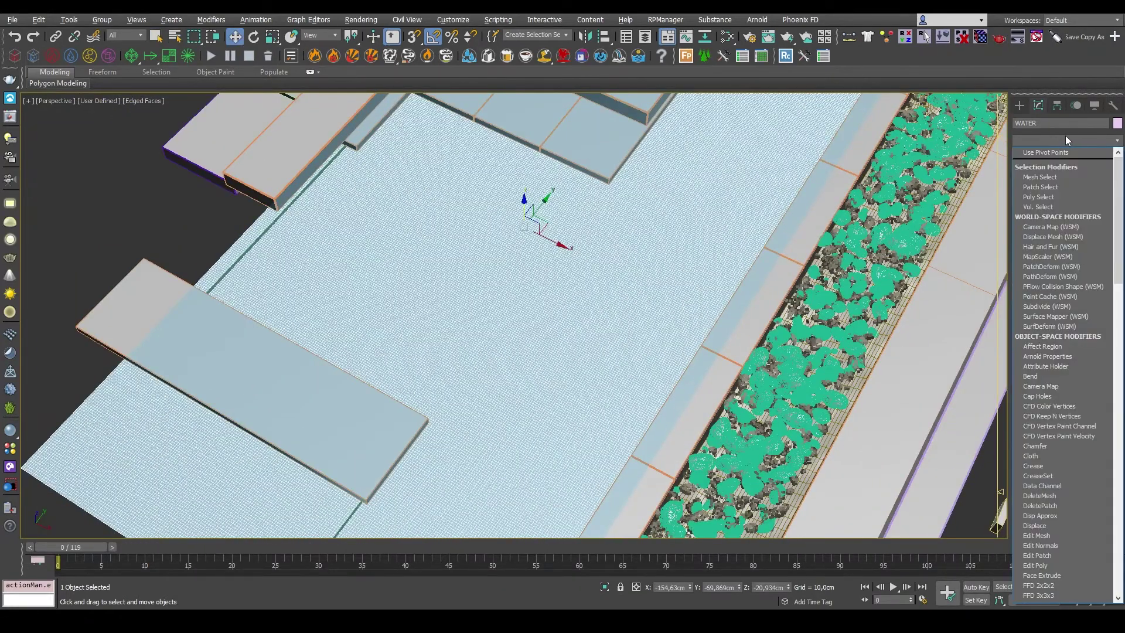
{"action": "type", "text": "uvw"}
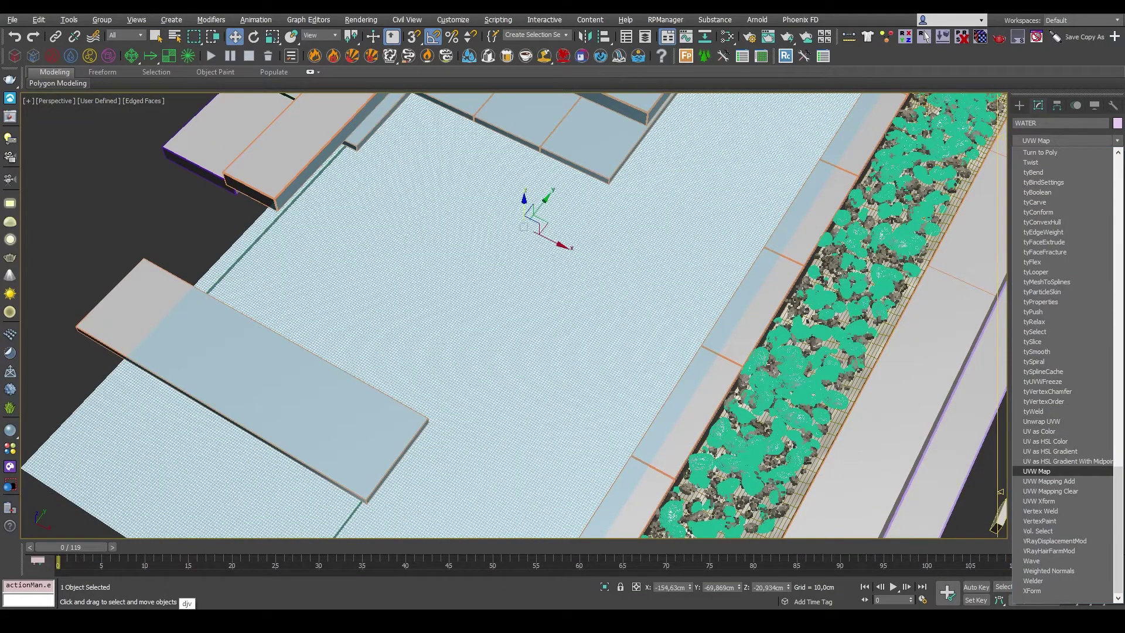
{"action": "key", "text": "Return"}
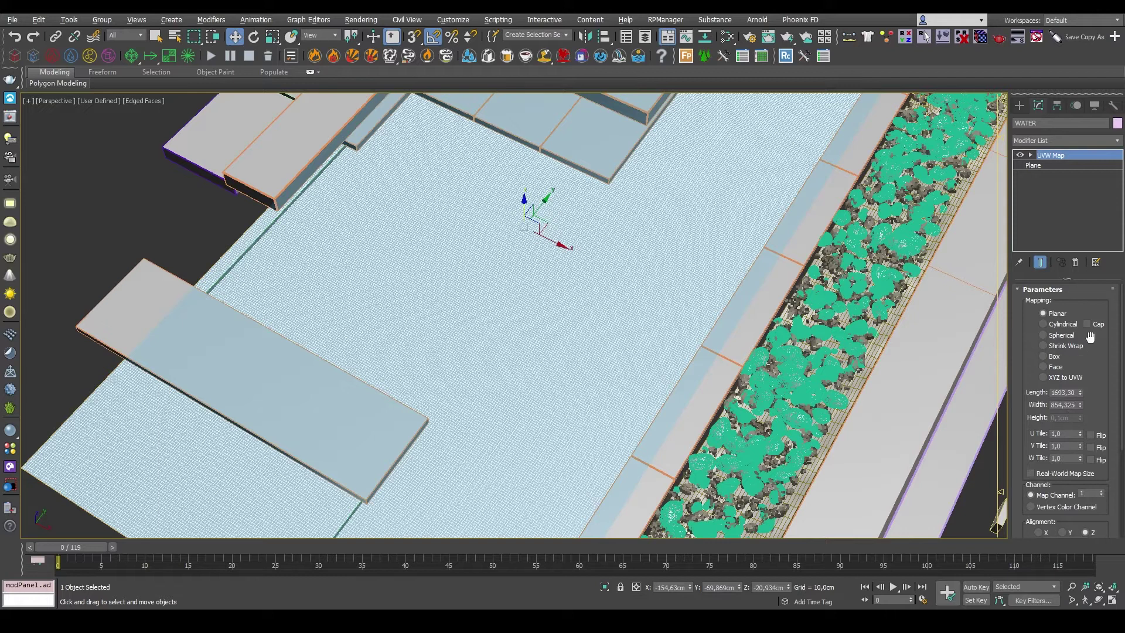
- Set the UVW Map length and width to 160 cm and position the gizmo on the pool
{"action": "left_click_drag", "start_coordinate": [1023, 415], "coordinate": [1023, 398]}
{"action": "double_click", "coordinate": [1065, 392]}
{"action": "type", "text": "160"}
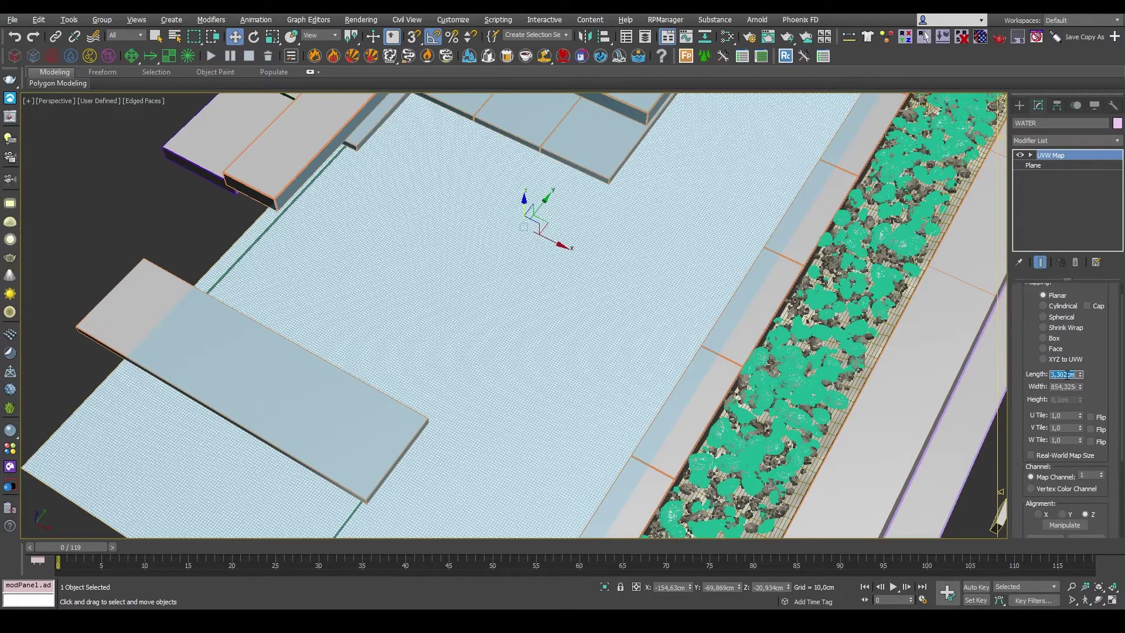
{"action": "key", "text": "Return"}
{"action": "double_click", "coordinate": [1065, 386]}
{"action": "type", "text": "160"}
{"action": "key", "text": "Return"}
{"action": "left_click_drag", "start_coordinate": [539, 243], "coordinate": [508, 474]}
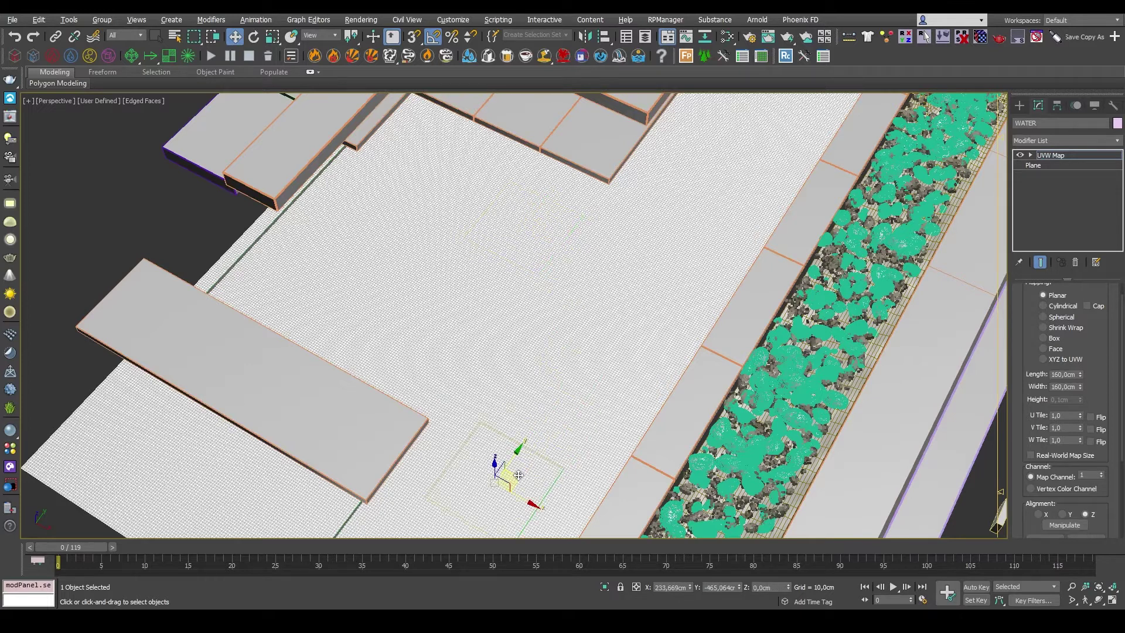
- Add a Displace modifier on top of the UVW Map
{"action": "key", "text": "alt+w"}
{"action": "key", "text": "alt+w"}
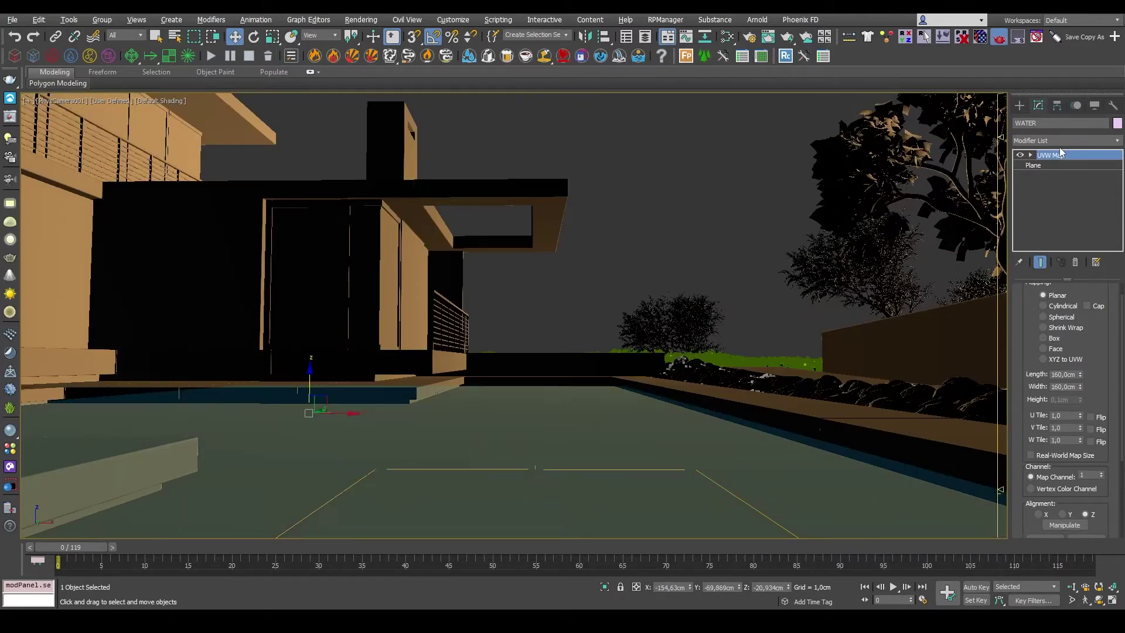
{"action": "left_click", "coordinate": [1066, 139]}
{"action": "type", "text": "displace"}
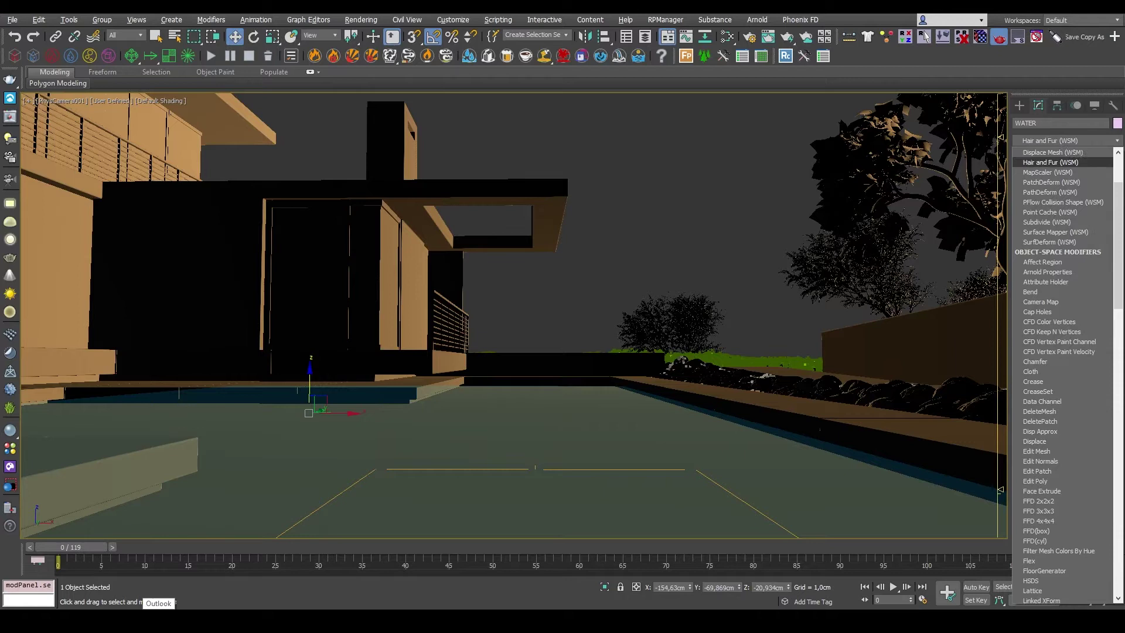
{"action": "key", "text": "Return"}
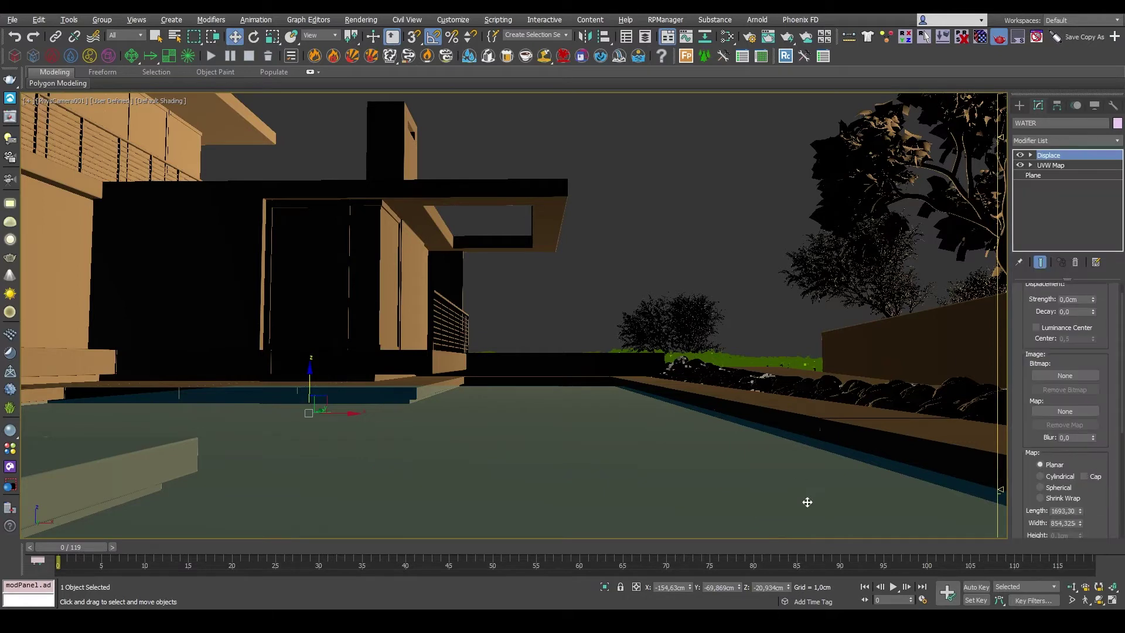
{"action": "left_click_drag", "start_coordinate": [1041, 308], "coordinate": [1023, 402]}
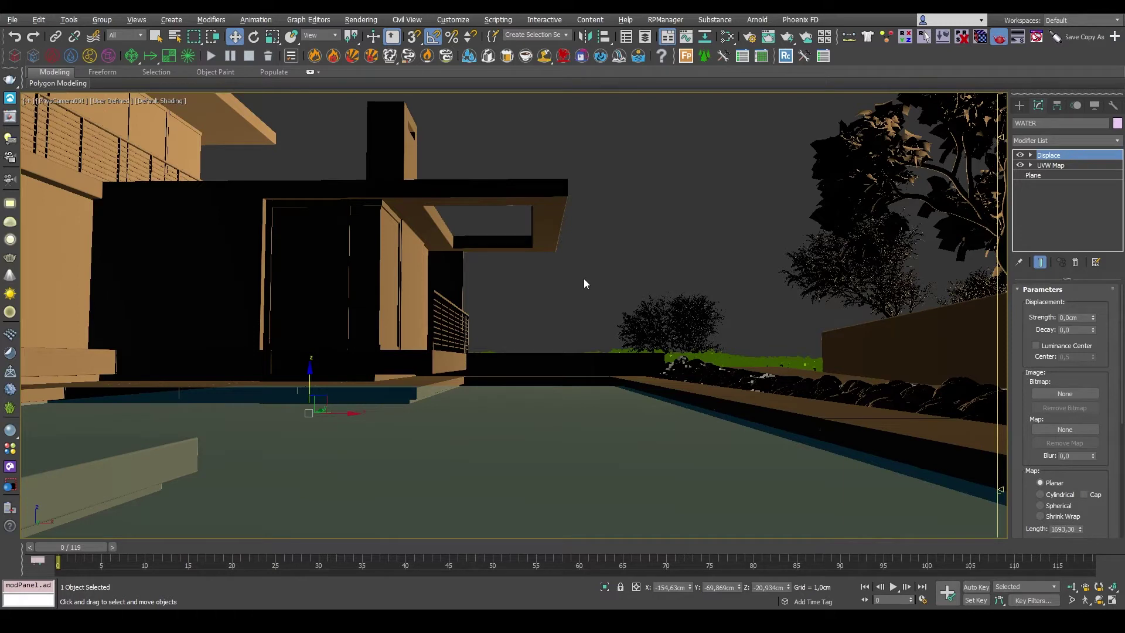
- Add a VRayBitmap node in Slate and load 04A_Shore_Water_Disp_0000.png as a sequence
{"action": "key", "text": "m"}
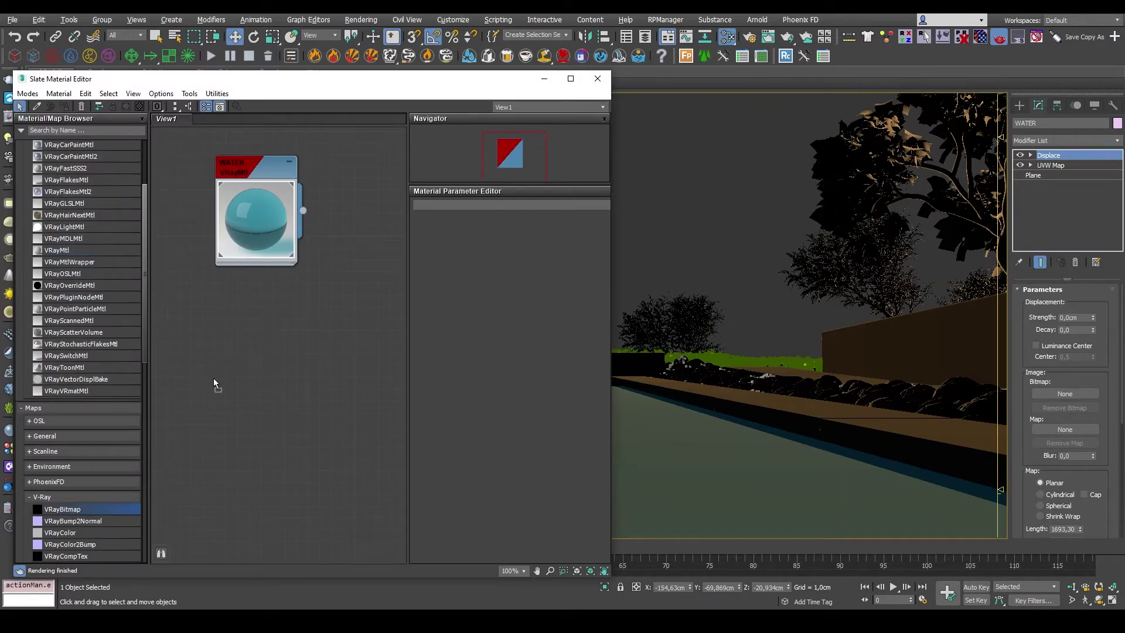
{"action": "left_click_drag", "start_coordinate": [213, 384], "coordinate": [234, 340]}
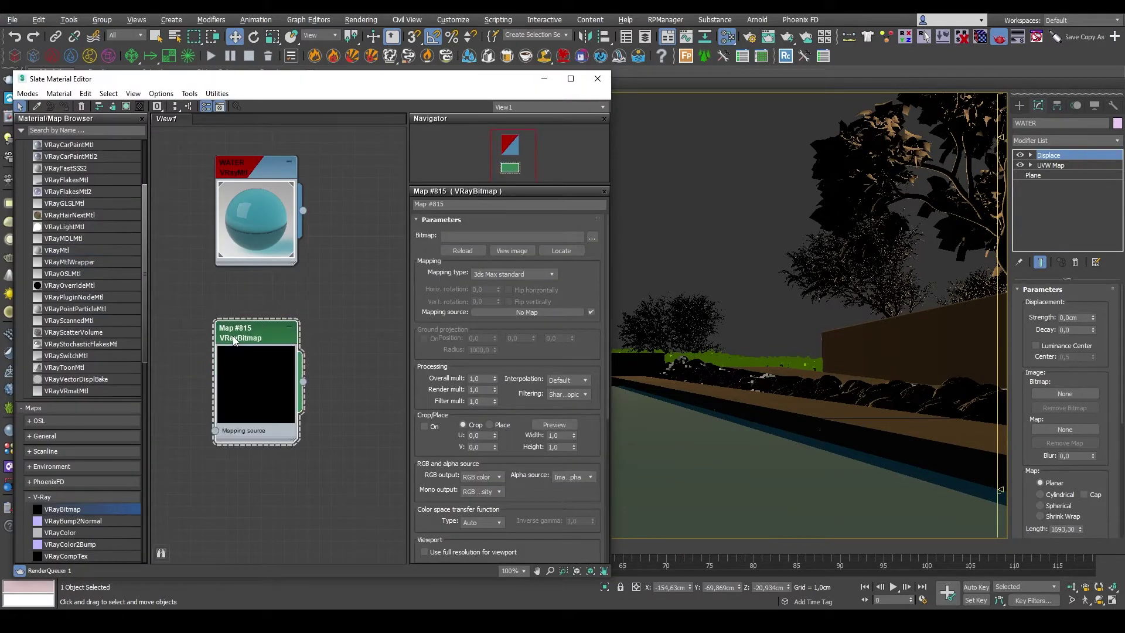
{"action": "left_click", "coordinate": [595, 236]}
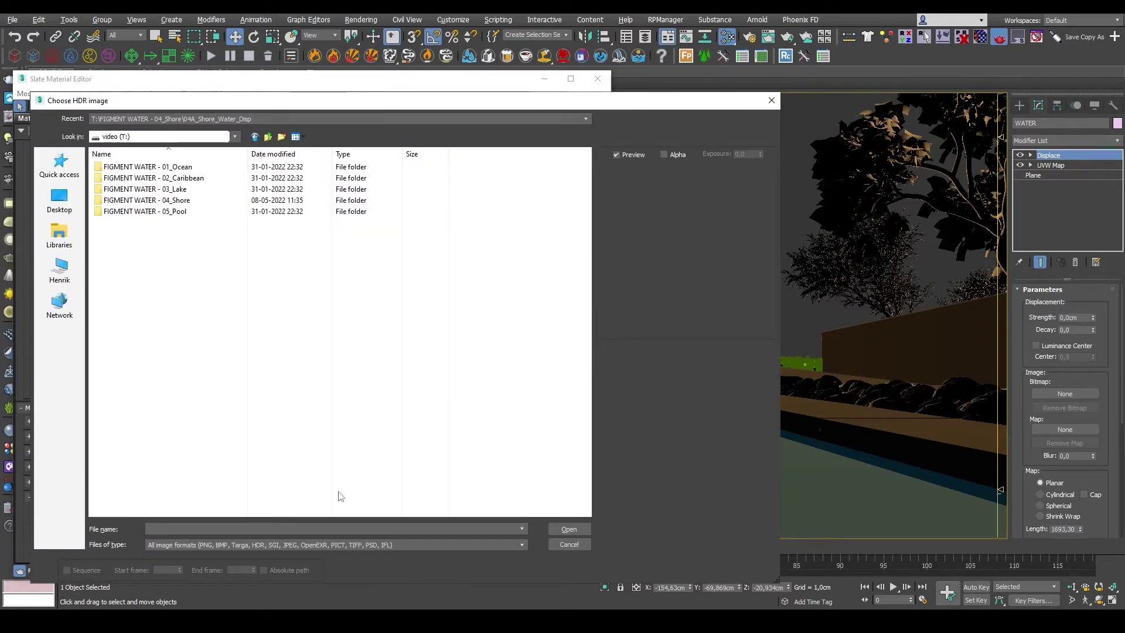
{"action": "double_click", "coordinate": [205, 200]}
{"action": "double_click", "coordinate": [140, 166]}
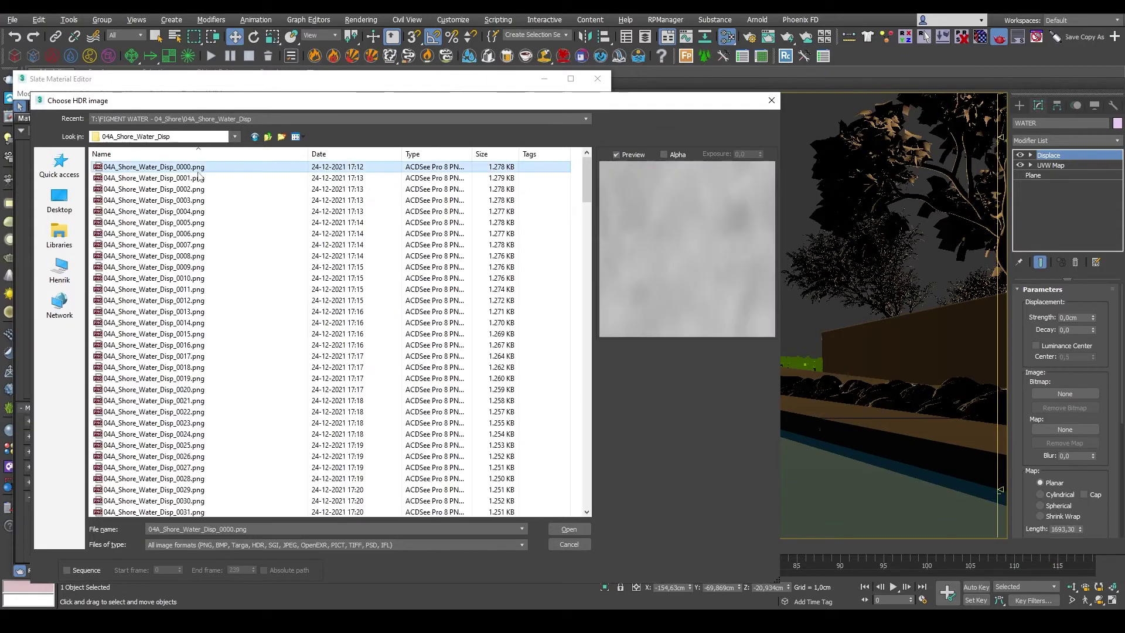
{"action": "left_click", "coordinate": [67, 569]}
{"action": "left_click", "coordinate": [567, 529]}
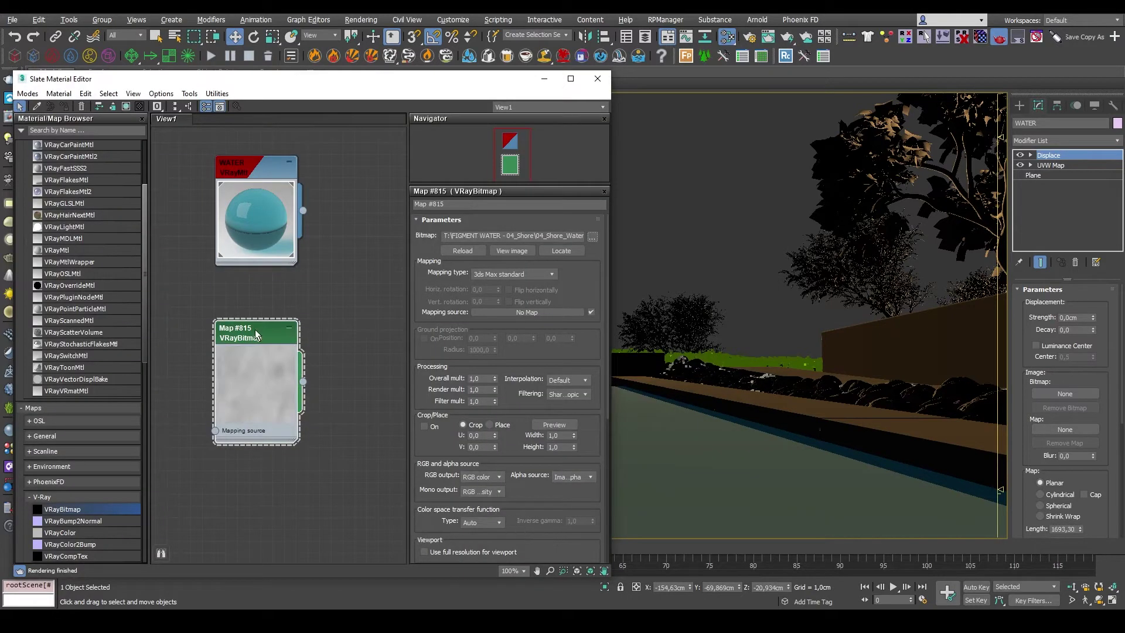
- Rename the VRayBitmap node to WATER_DISP
{"action": "double_click", "coordinate": [293, 326]}
{"action": "type", "text": "WATER"}
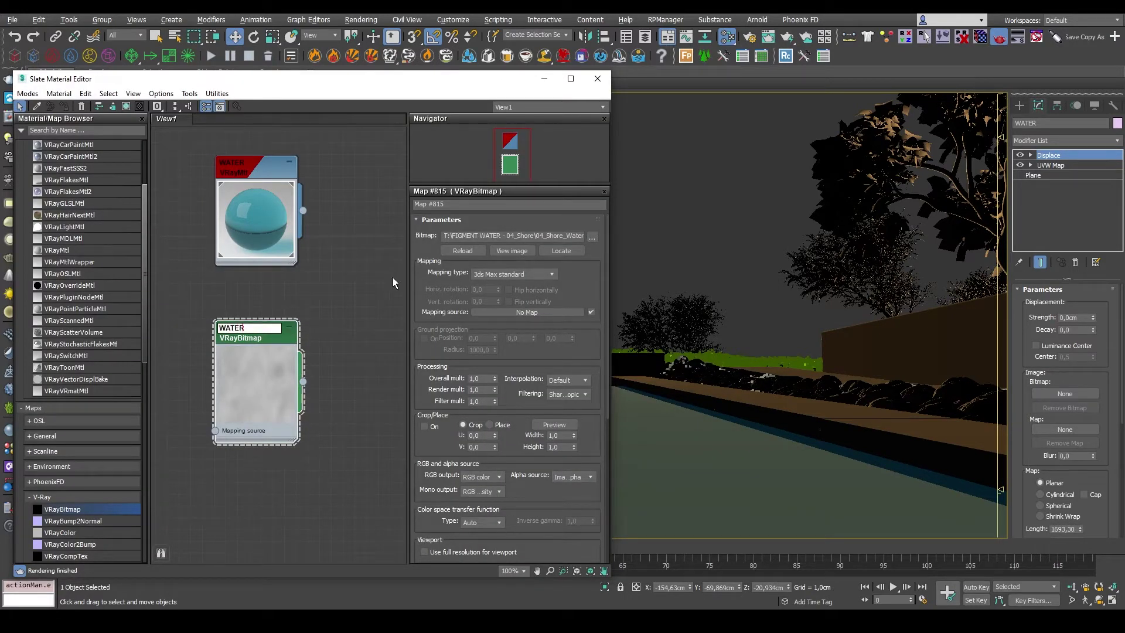
{"action": "type", "text": "_DISP"}
{"action": "key", "text": "Return"}
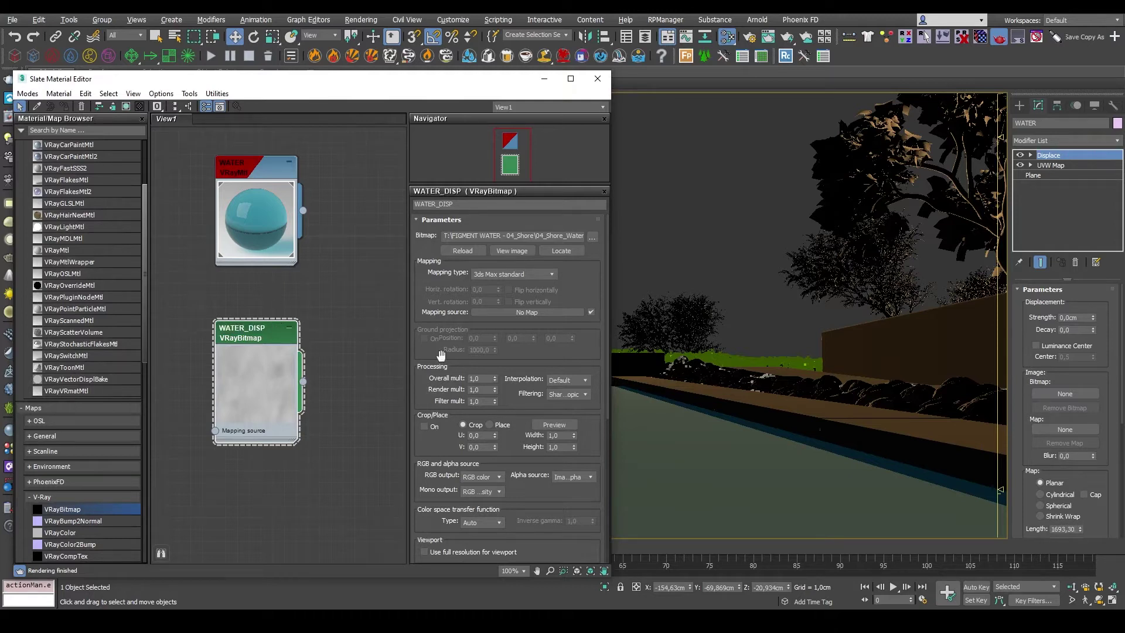
- Set colour space type to None, RGB primaries to Raw, and playback rate 1,0
{"action": "scroll", "coordinate": [520, 415], "scroll_direction": "down", "scroll_amount": 5}
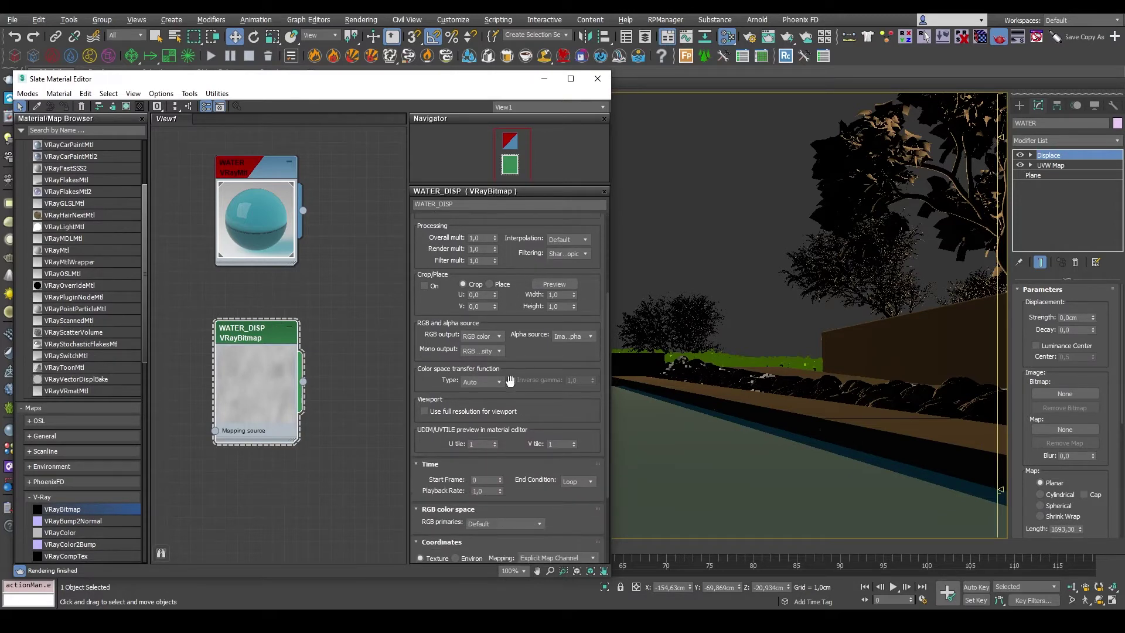
{"action": "left_click", "coordinate": [492, 382]}
{"action": "left_click", "coordinate": [494, 392]}
{"action": "left_click_drag", "start_coordinate": [530, 405], "coordinate": [548, 294]}
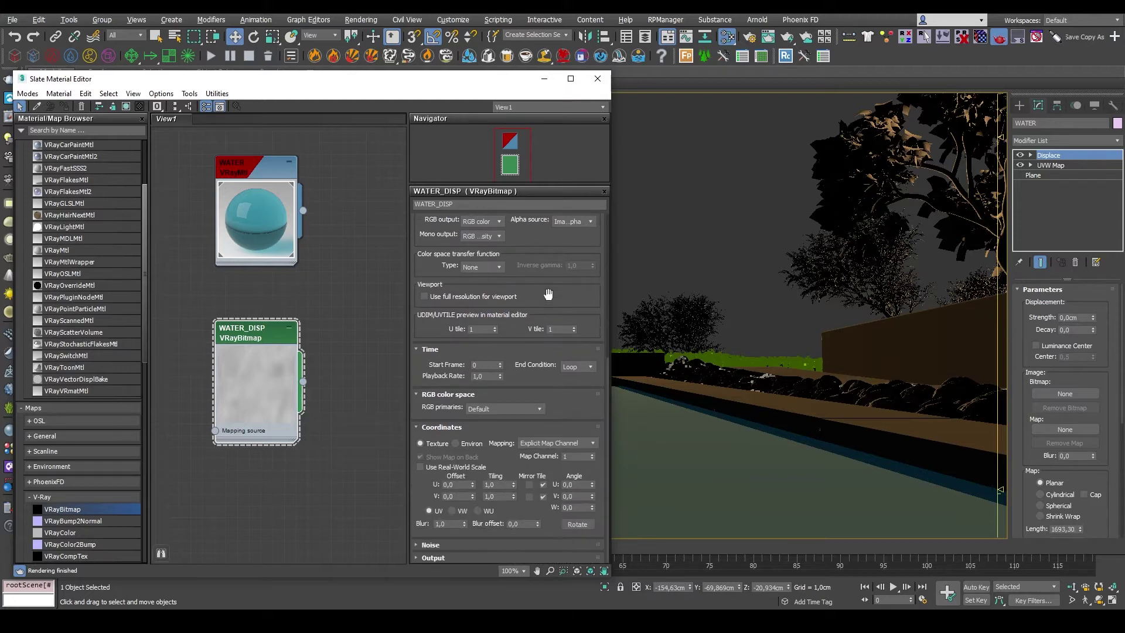
{"action": "left_click", "coordinate": [506, 408]}
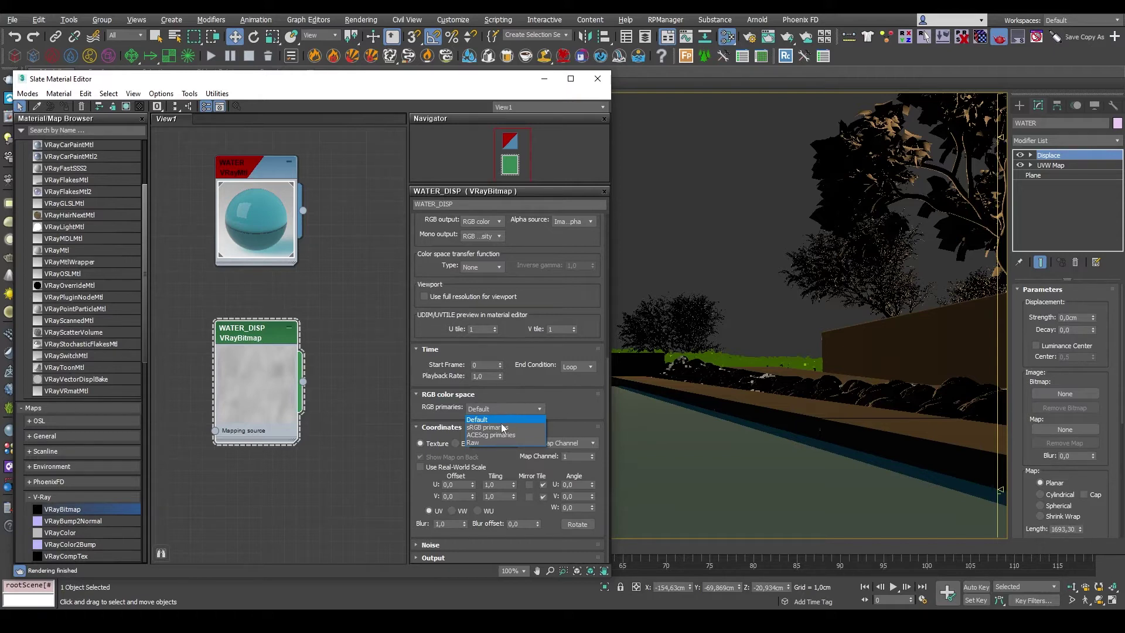
{"action": "left_click", "coordinate": [485, 442]}
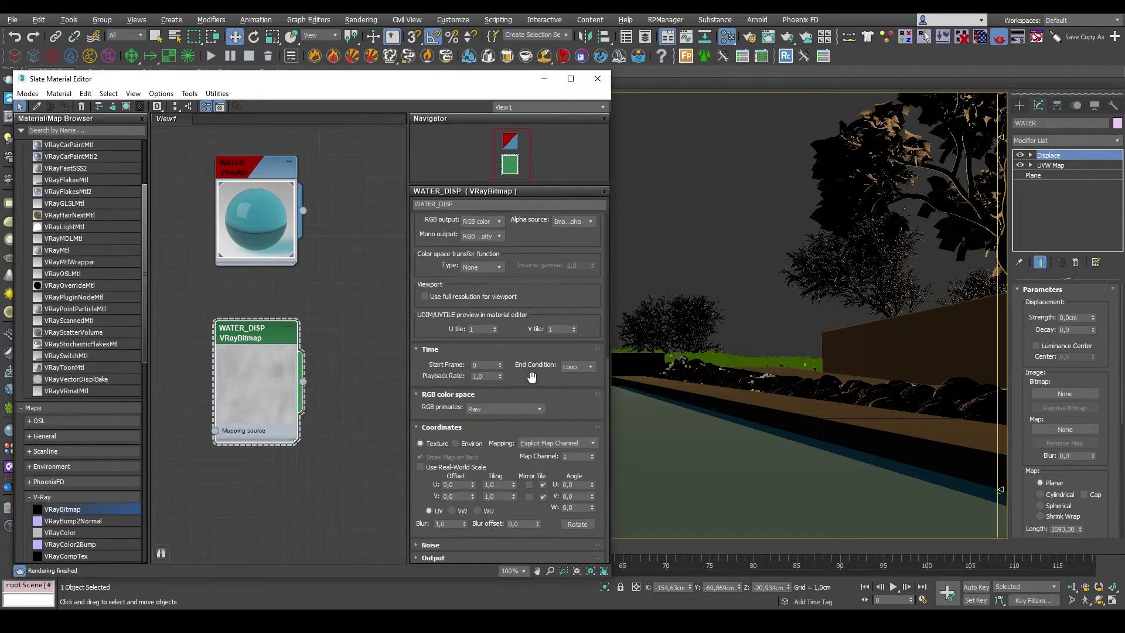
{"action": "scroll", "coordinate": [531, 376], "scroll_direction": "up", "scroll_amount": 2}
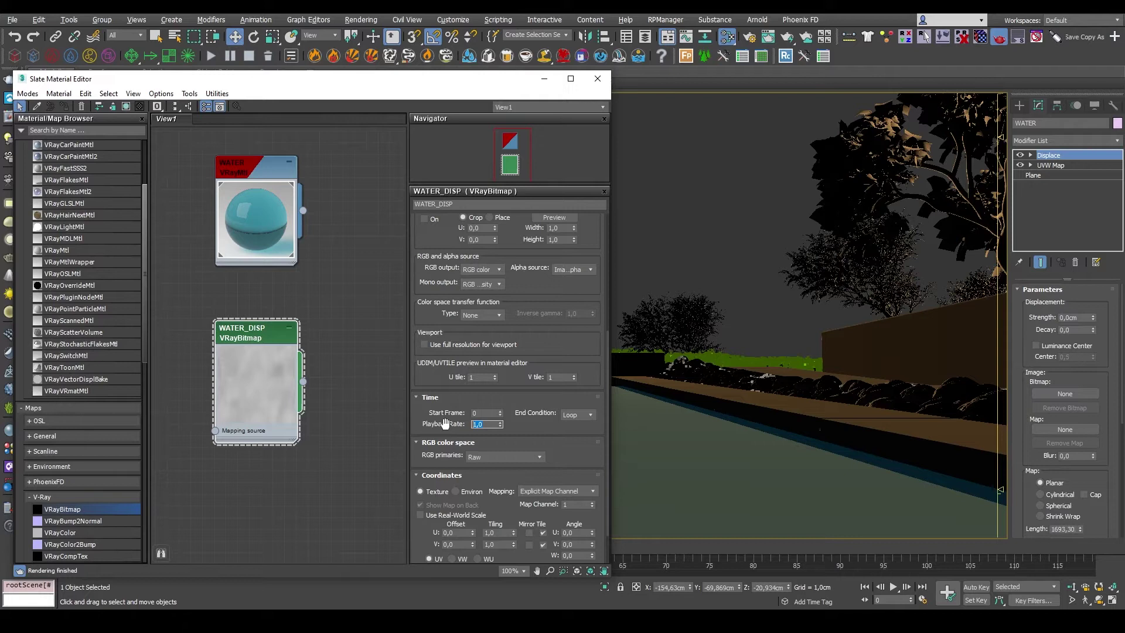
{"action": "key", "text": "Return"}
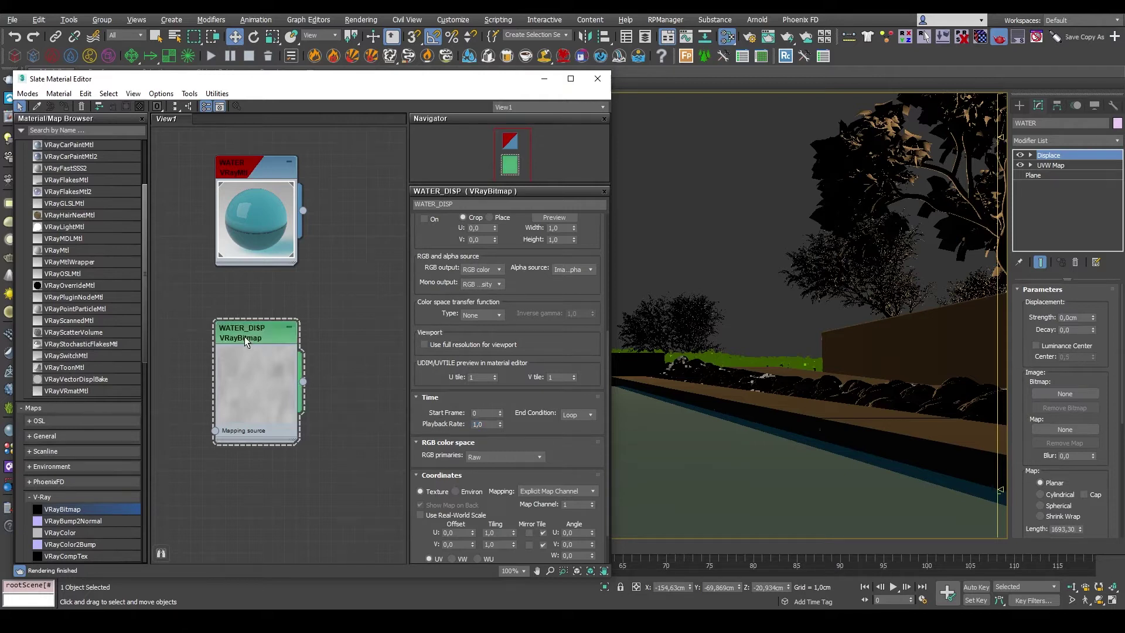
- Wire WATER_DISP into the Displace Map slot as an instance and close the editor
{"action": "left_click_drag", "start_coordinate": [338, 395], "coordinate": [1081, 426]}
{"action": "left_click", "coordinate": [536, 344]}
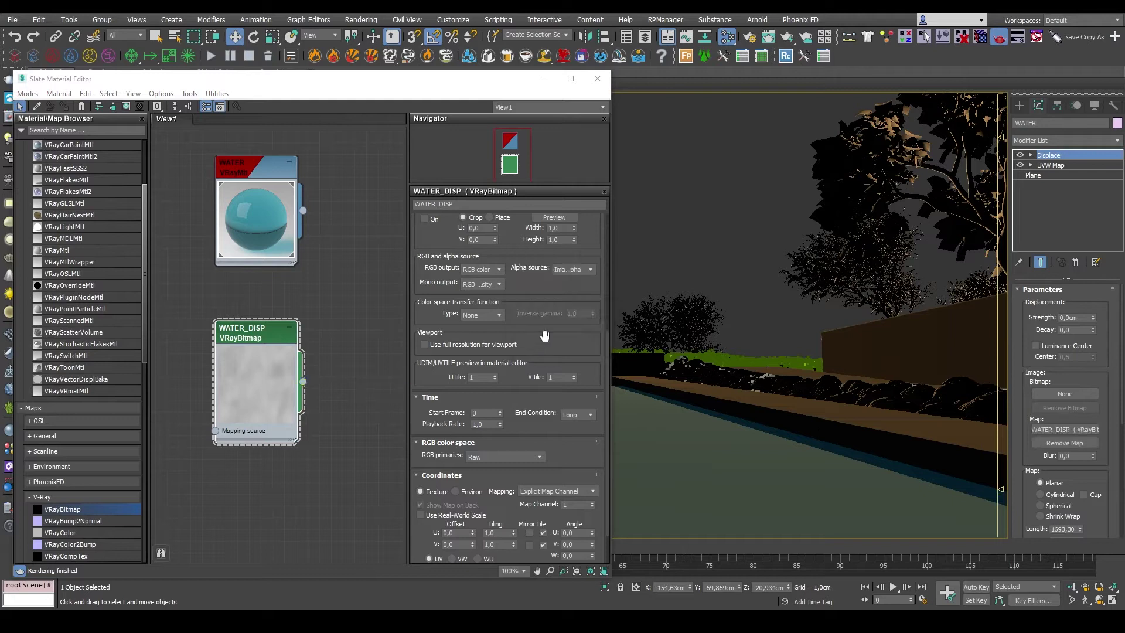
{"action": "left_click", "coordinate": [598, 79]}
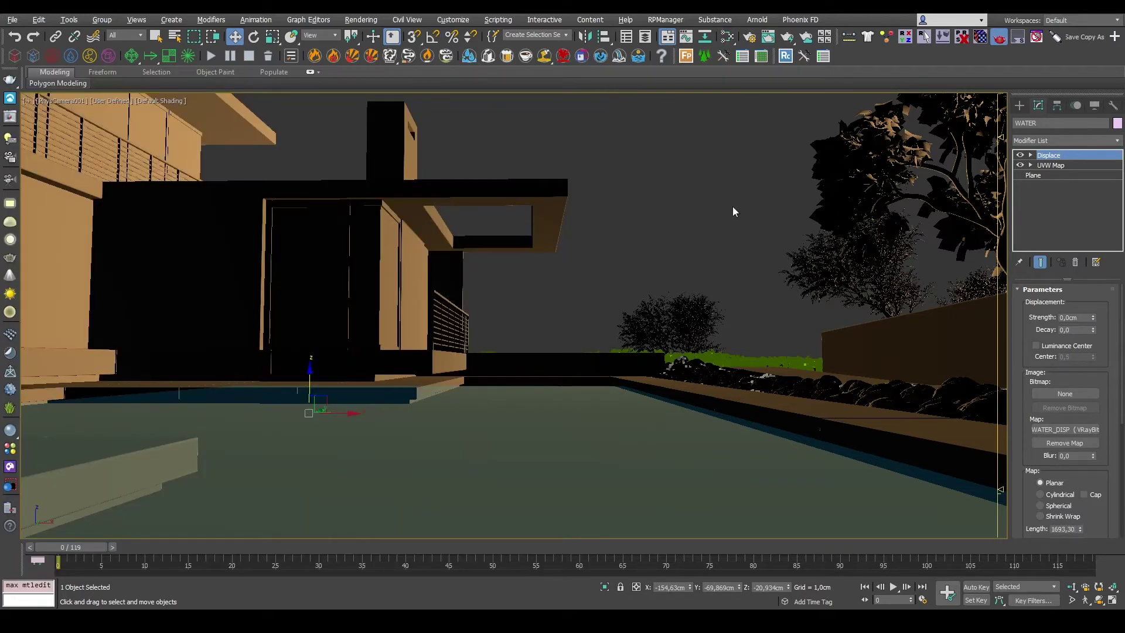
- Enable Use Existing Mapping on the Displace modifier
{"action": "scroll", "coordinate": [1020, 381], "scroll_direction": "down", "scroll_amount": 6}
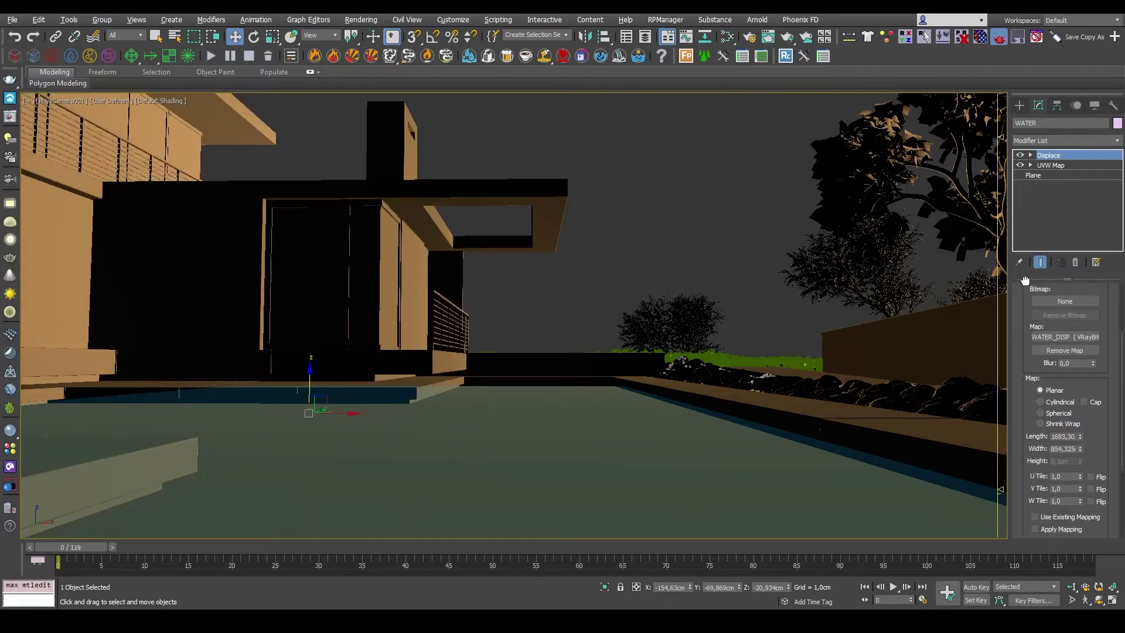
{"action": "left_click", "coordinate": [1035, 389]}
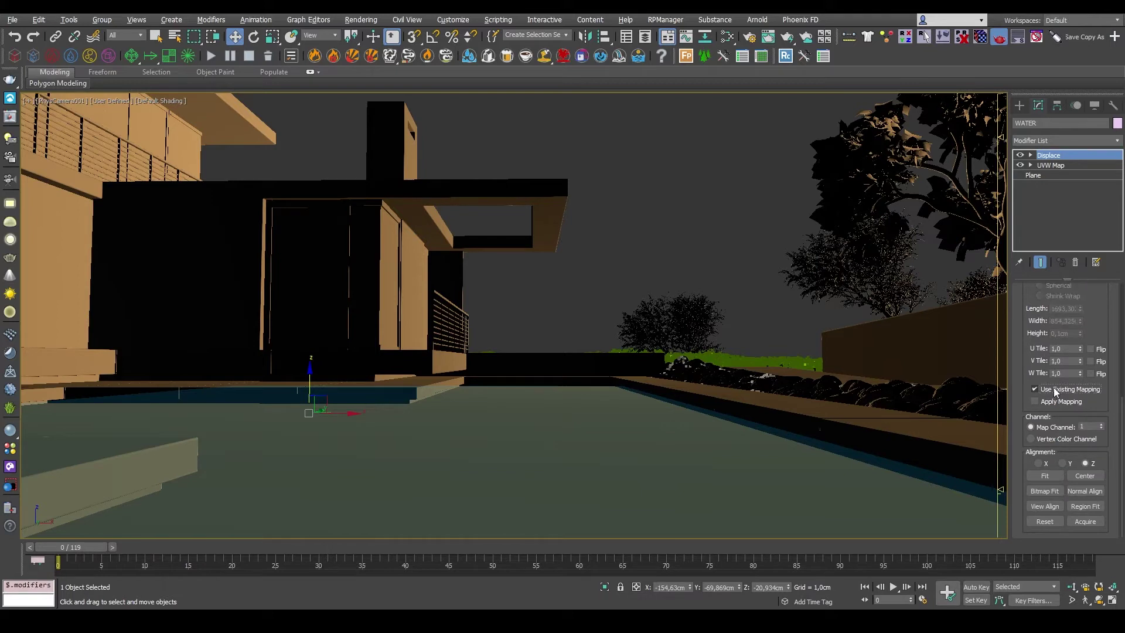
{"action": "left_click", "coordinate": [1050, 166]}
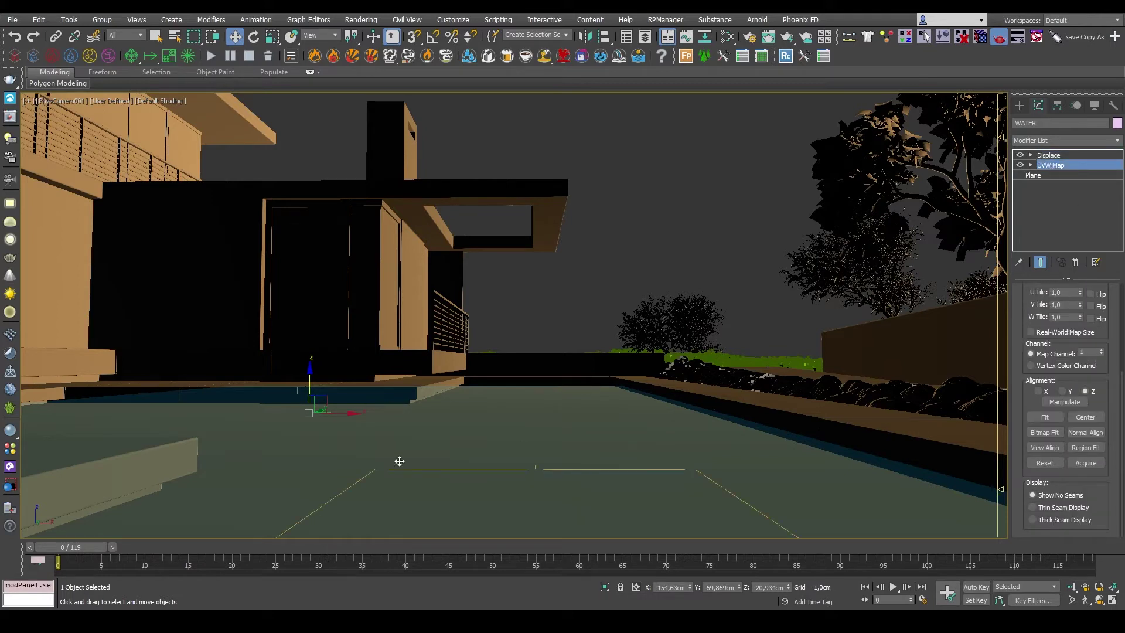
{"action": "left_click_drag", "start_coordinate": [1033, 300], "coordinate": [1033, 433]}
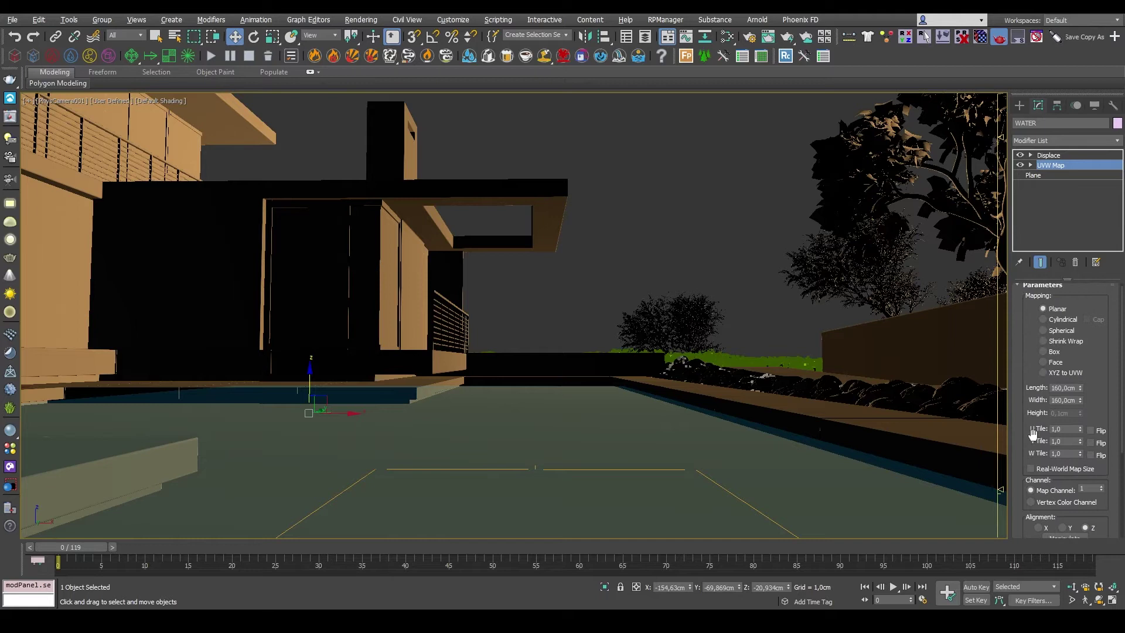
{"action": "left_click", "coordinate": [1047, 155]}
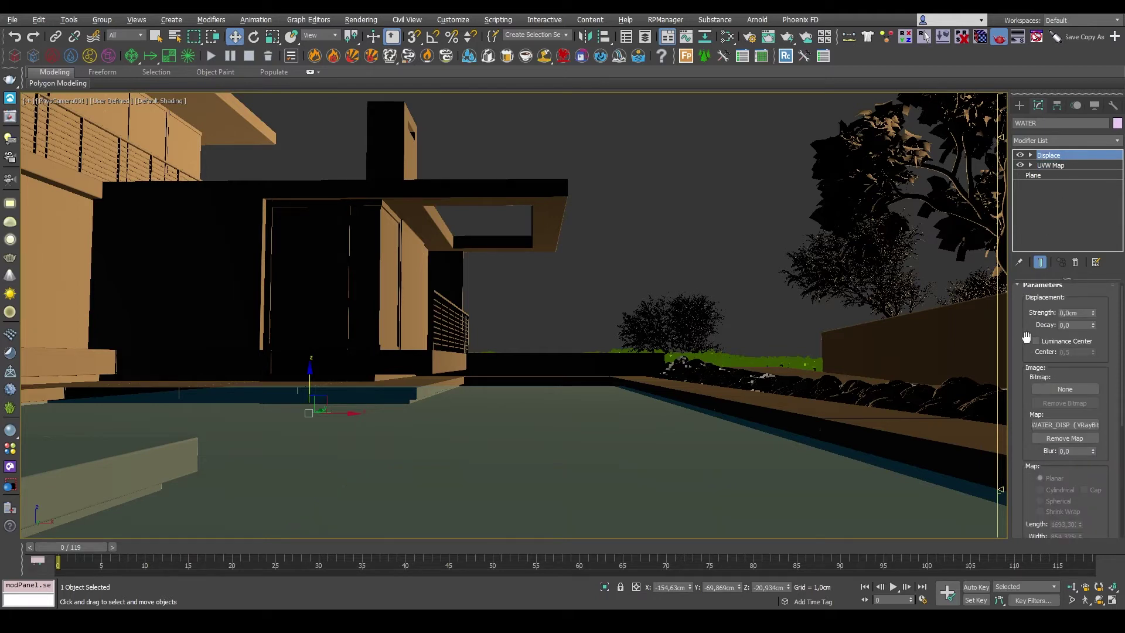
- Try out Displace strength values and turn on Luminance Center
{"action": "left_click_drag", "start_coordinate": [1093, 318], "coordinate": [1088, 271]}
{"action": "mouse_move", "coordinate": [1092, 311]}
{"action": "left_mouse_down"}
{"action": "mouse_move", "coordinate": [1100, 290]}
{"action": "mouse_move", "coordinate": [1092, 314]}
{"action": "mouse_move", "coordinate": [1090, 295]}
{"action": "left_mouse_up"}
{"action": "key", "text": "alt+w"}
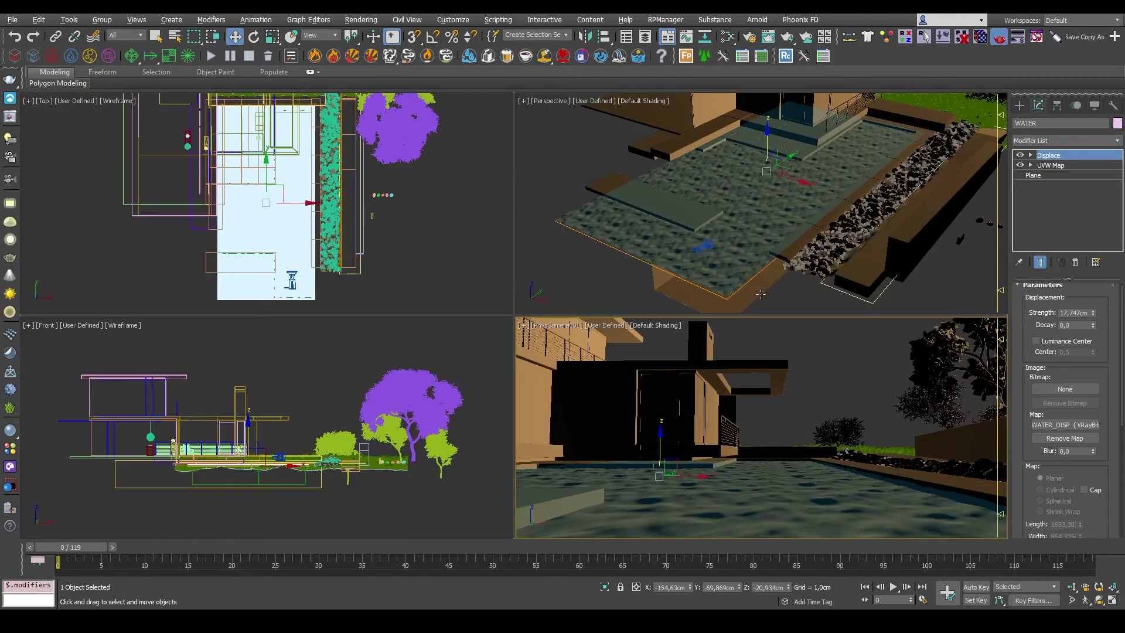
{"action": "left_click", "coordinate": [708, 235]}
{"action": "key", "text": "alt+w"}
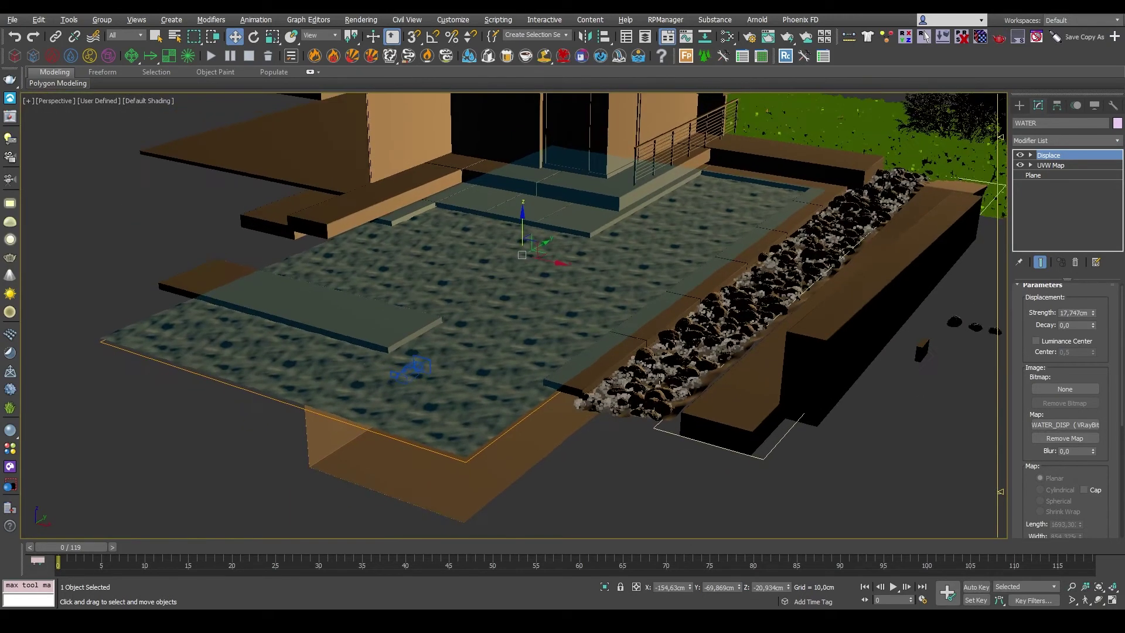
{"action": "left_click_drag", "start_coordinate": [1092, 312], "coordinate": [1108, 240]}
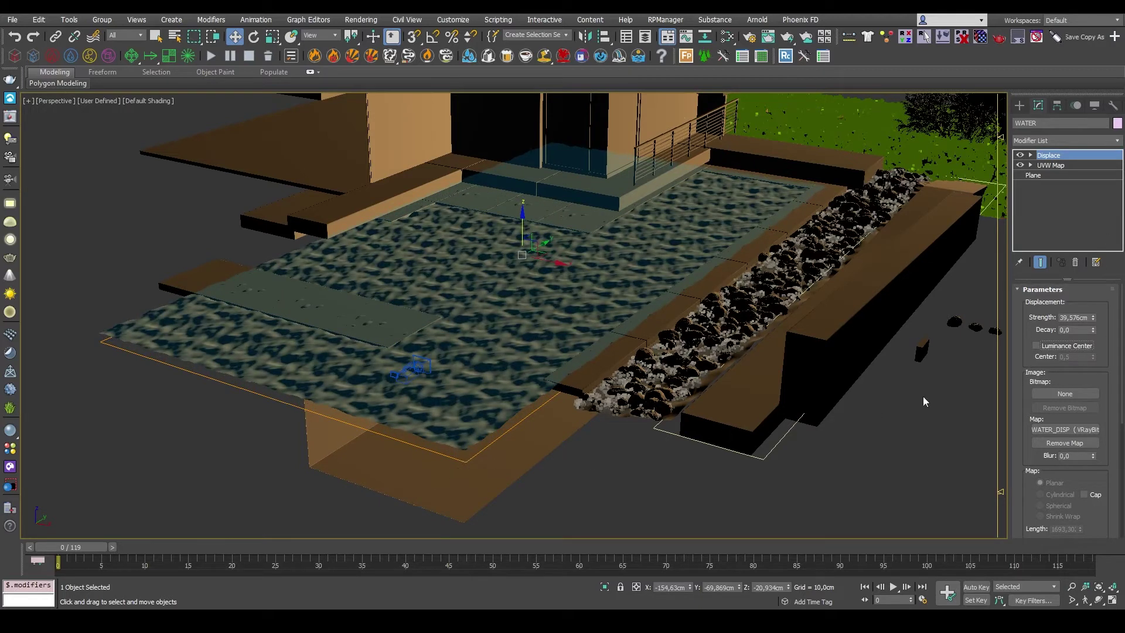
{"action": "left_click", "coordinate": [1079, 345]}
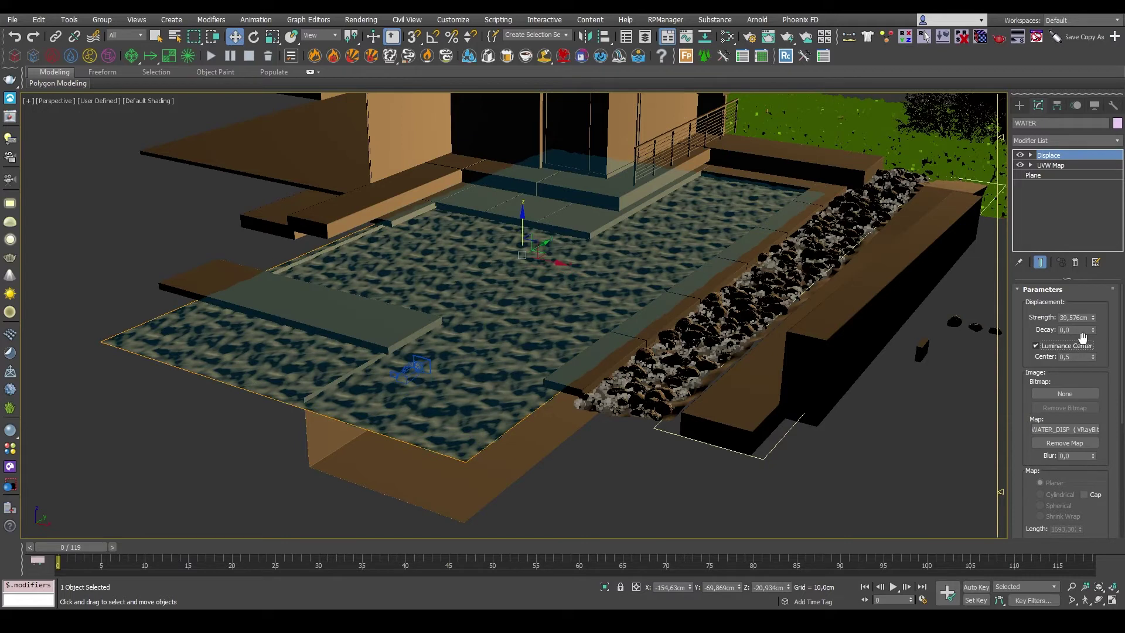
- Set Displace strength to 4,0 cm and maximize the camera view
{"action": "left_click_drag", "start_coordinate": [1093, 317], "coordinate": [1091, 258]}
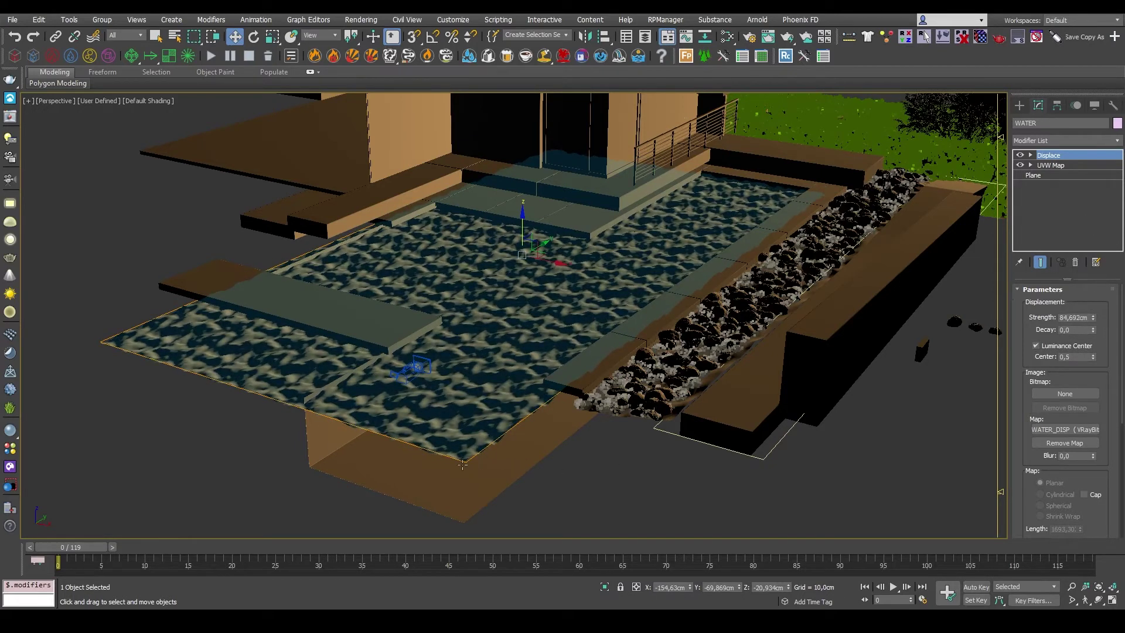
{"action": "double_click", "coordinate": [1075, 317]}
{"action": "type", "text": "4"}
{"action": "key", "text": "Return"}
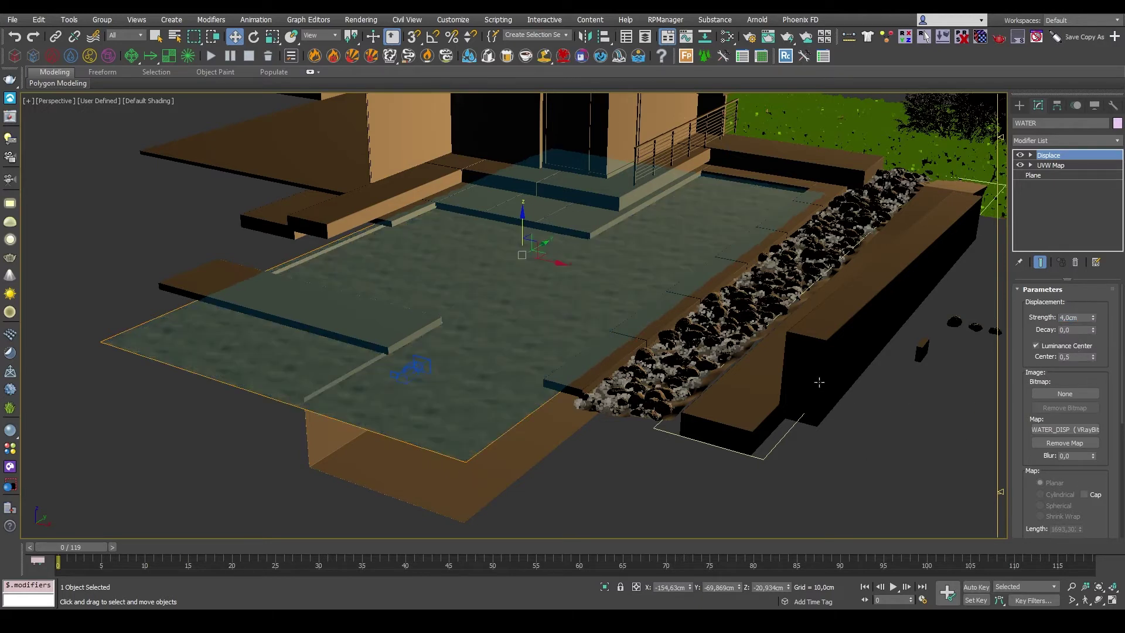
{"action": "key", "text": "alt+w"}
{"action": "right_click", "coordinate": [756, 413]}
{"action": "key", "text": "alt+w"}
- Hide the water, preview the animation back to frame 0, then reselect the water plane
{"action": "key", "text": "alt+h"}
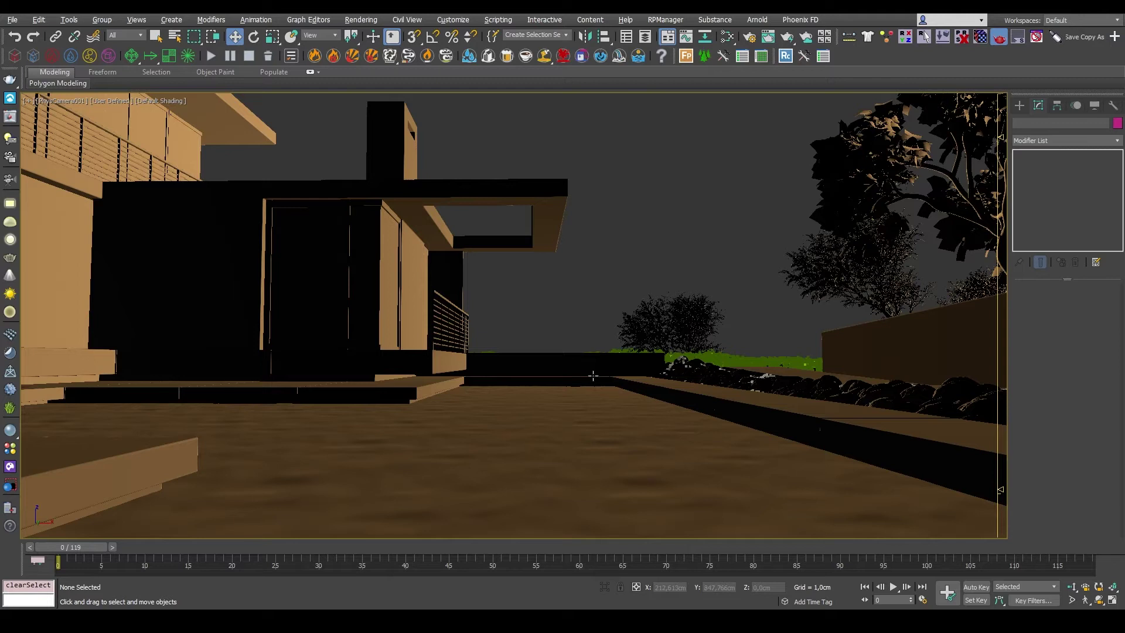
{"action": "key", "text": "slash"}
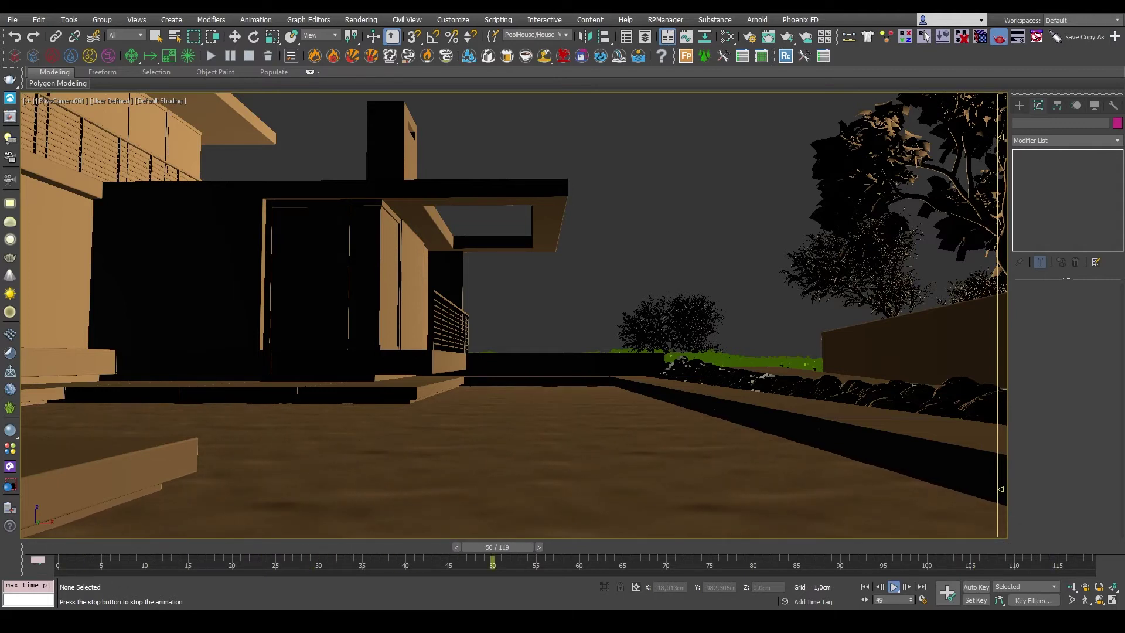
{"action": "key", "text": "m"}
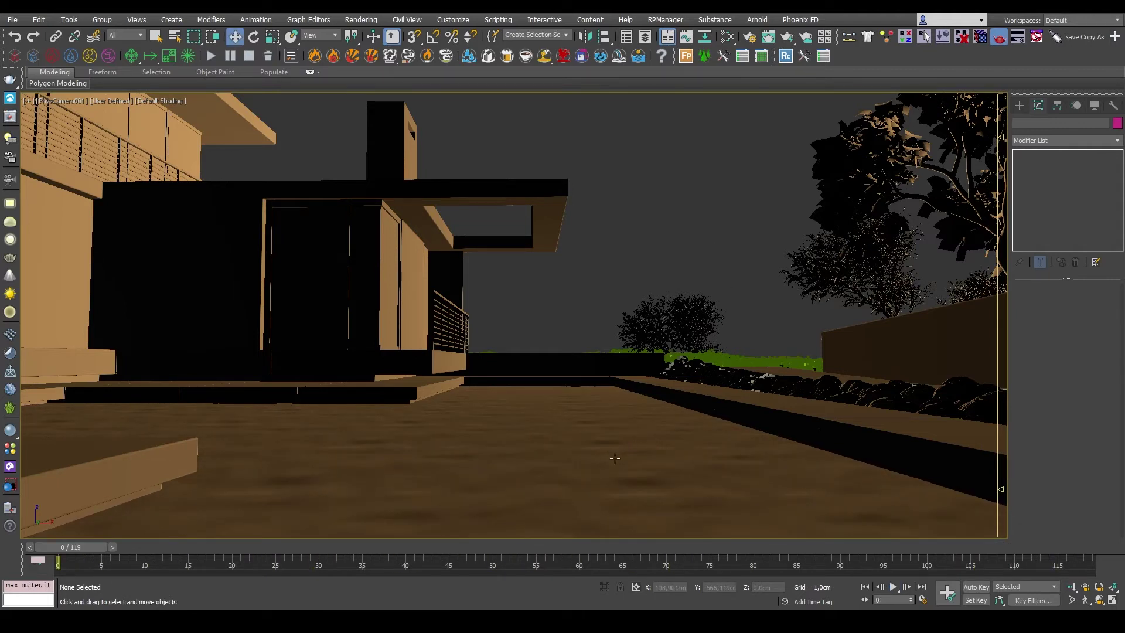
{"action": "left_click", "coordinate": [615, 459]}
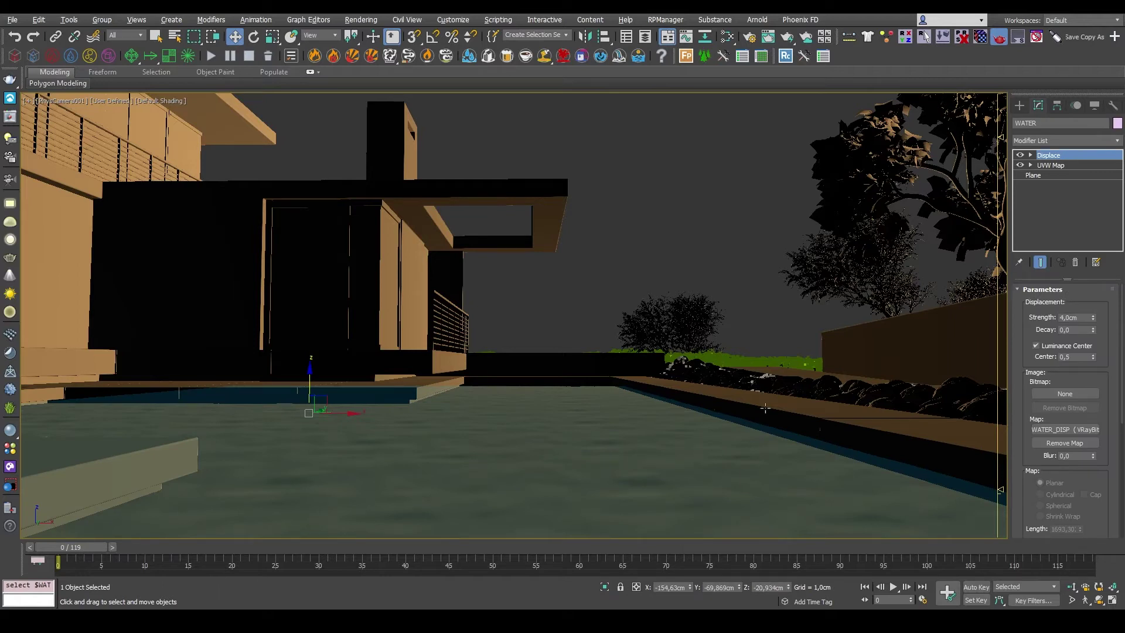
- Rotate the UVW Map gizmo to 85 degrees with angle snap on, then deselect
{"action": "left_click", "coordinate": [1060, 160]}
{"action": "right_click", "coordinate": [561, 447]}
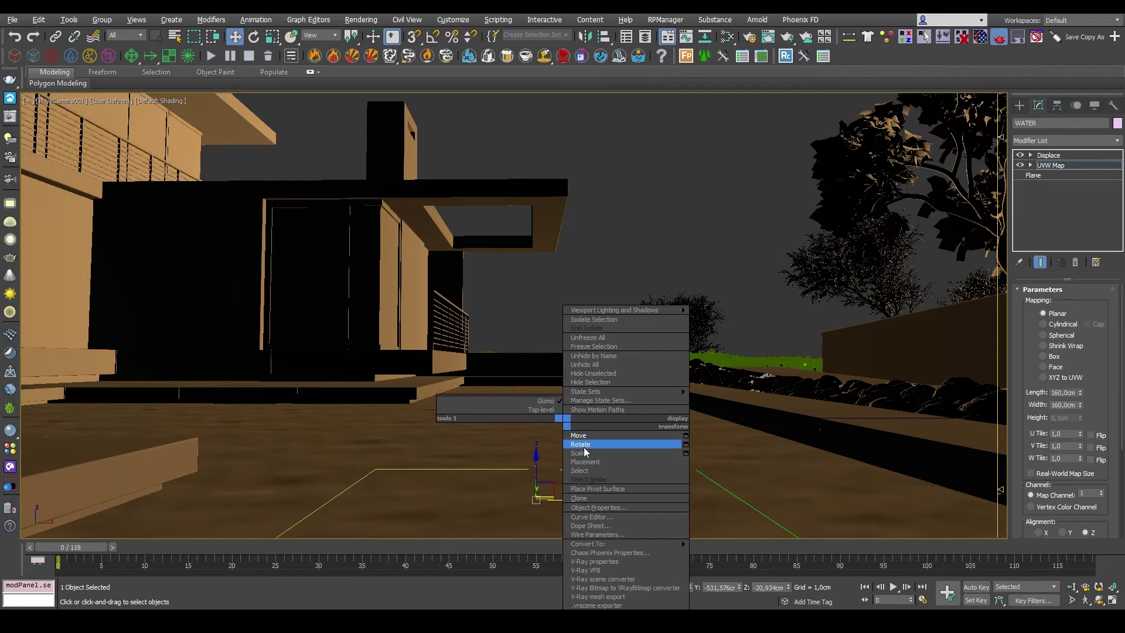
{"action": "left_click", "coordinate": [589, 449]}
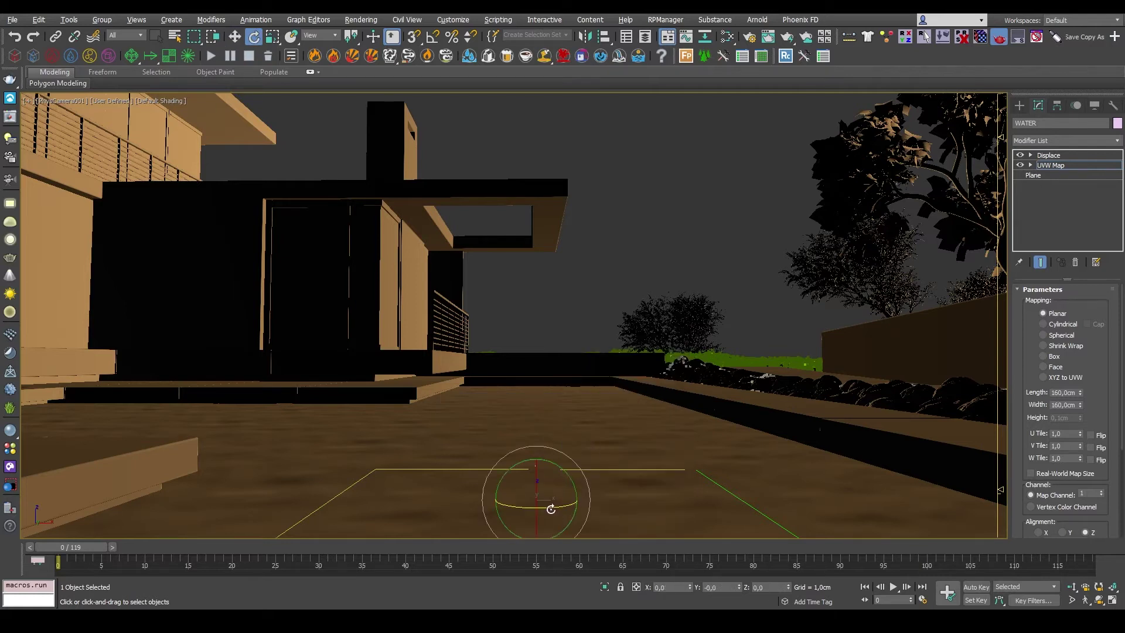
{"action": "key", "text": "a"}
{"action": "left_click_drag", "start_coordinate": [553, 507], "coordinate": [604, 512]}
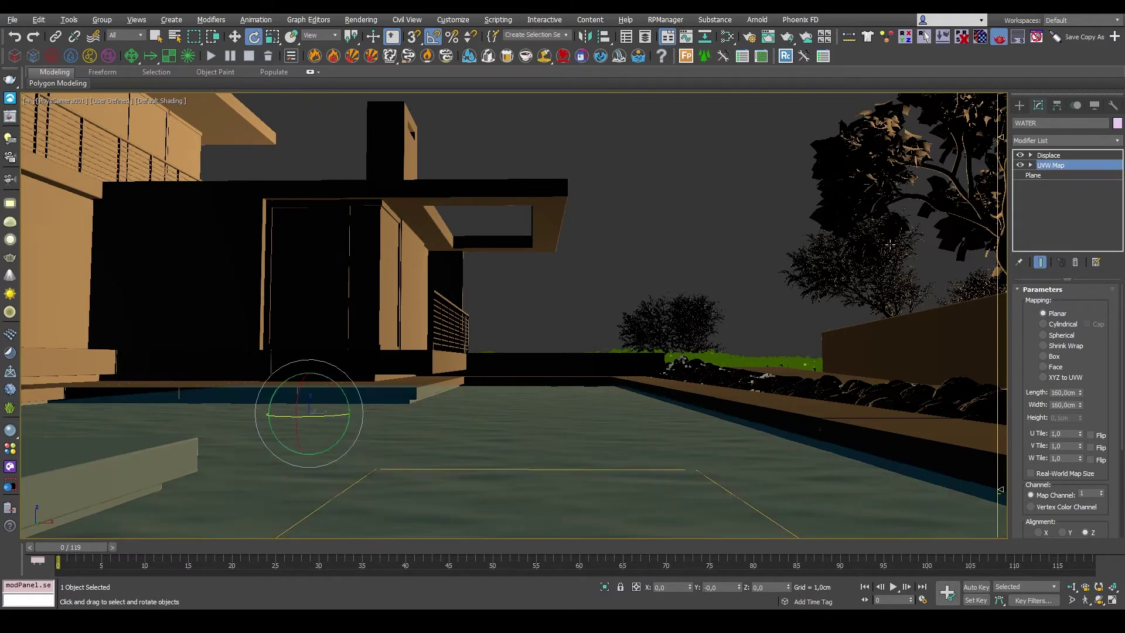
{"action": "left_click", "coordinate": [615, 309]}
- Preview the animation, return to frame 0, and reselect the water plane
{"action": "key", "text": "/"}
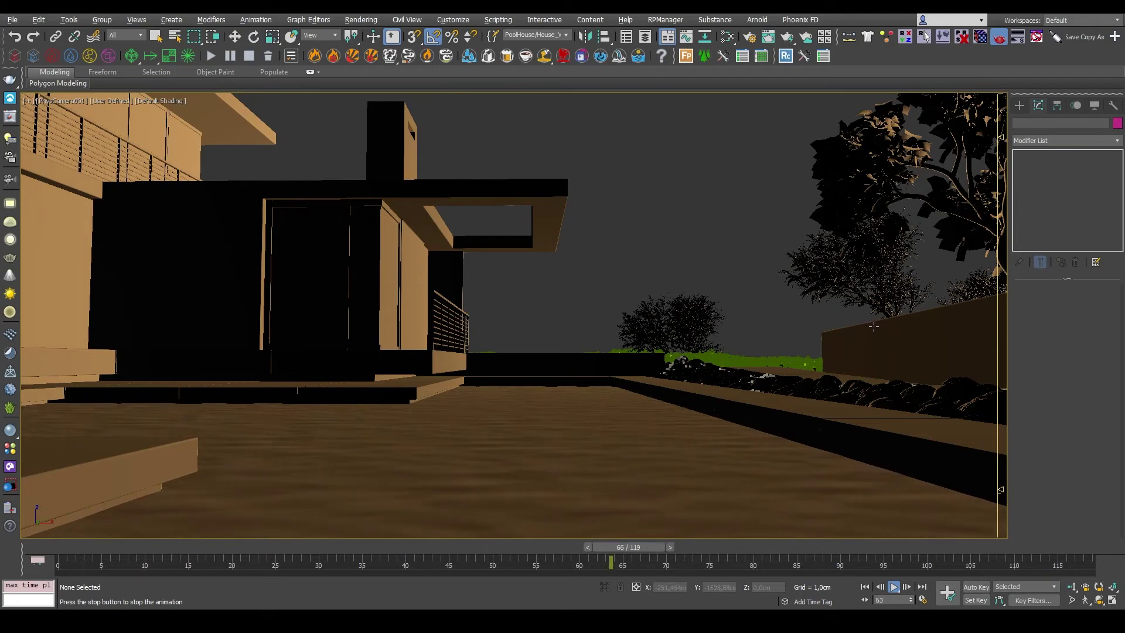
{"action": "key", "text": "e"}
{"action": "key", "text": "Home"}
{"action": "key", "text": "w"}
{"action": "left_click", "coordinate": [567, 488]}
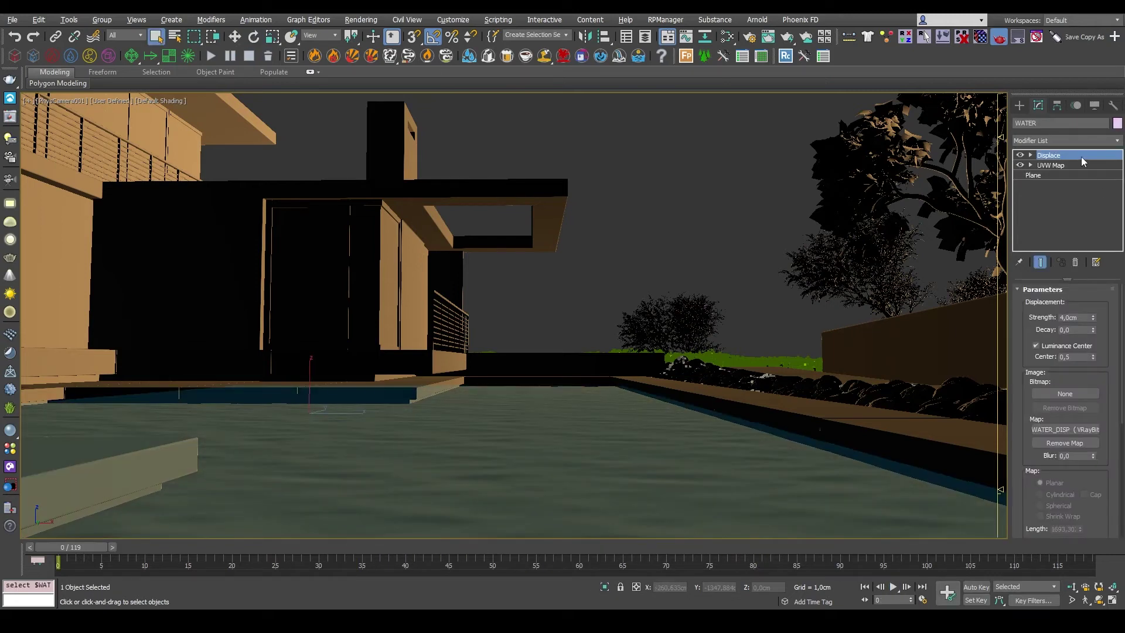
- Rotate the UVW mapping gizmo to -45 on Z, undo a trial scale, and replay
{"action": "right_click", "coordinate": [567, 488]}
{"action": "left_click", "coordinate": [585, 472]}
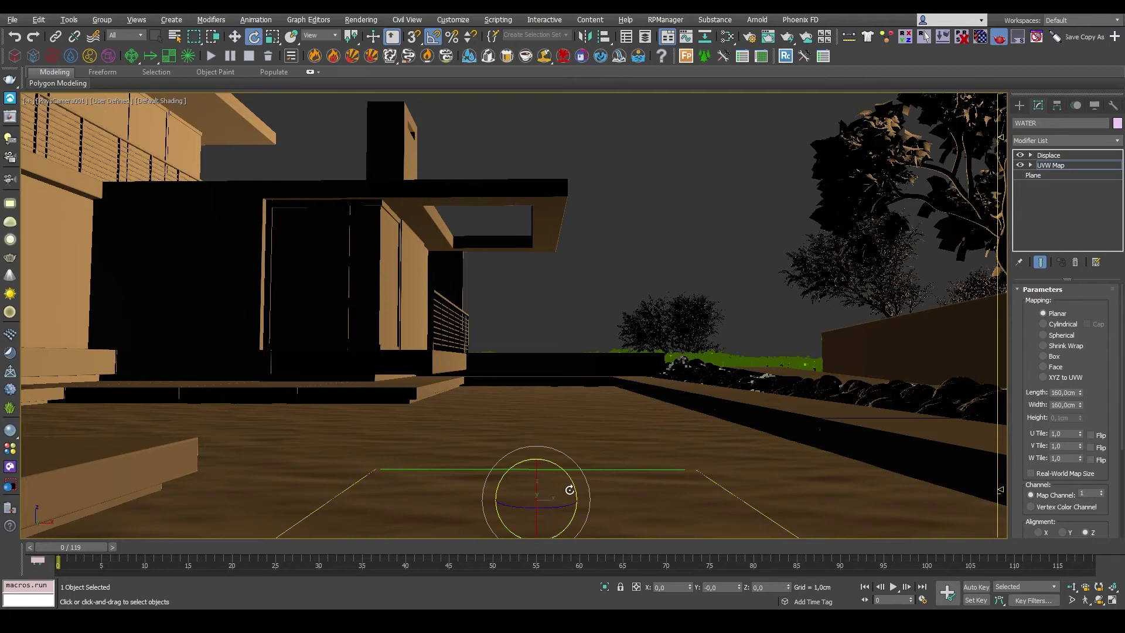
{"action": "left_click_drag", "start_coordinate": [570, 490], "coordinate": [492, 557]}
{"action": "right_click", "coordinate": [578, 436]}
{"action": "left_click", "coordinate": [603, 459]}
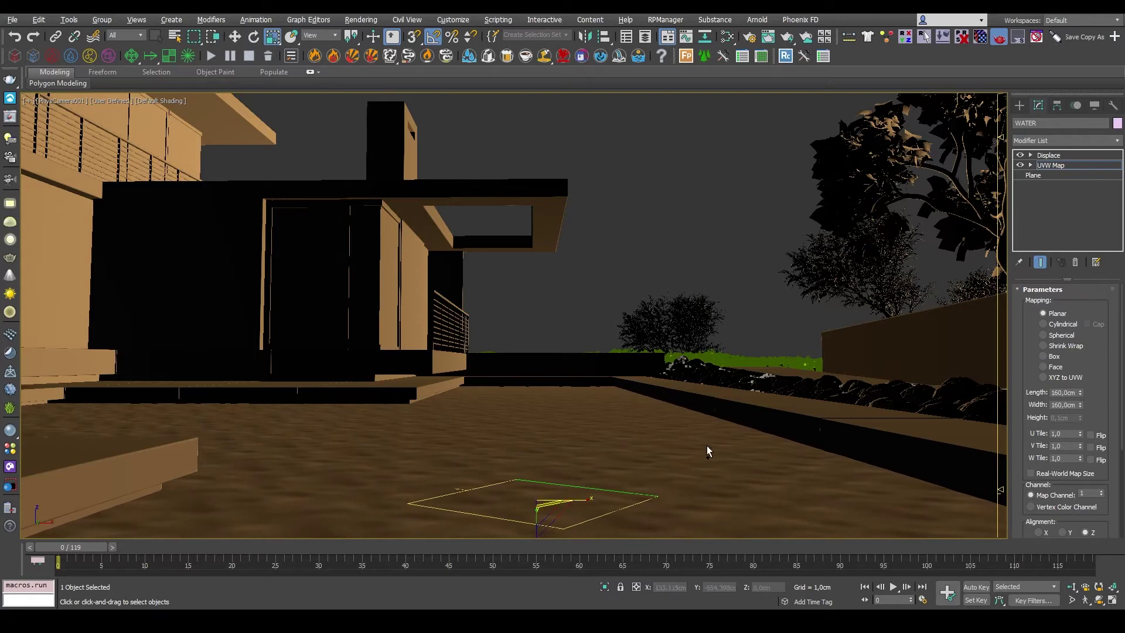
{"action": "key", "text": "ctrl+z"}
{"action": "key", "text": "ctrl+z"}
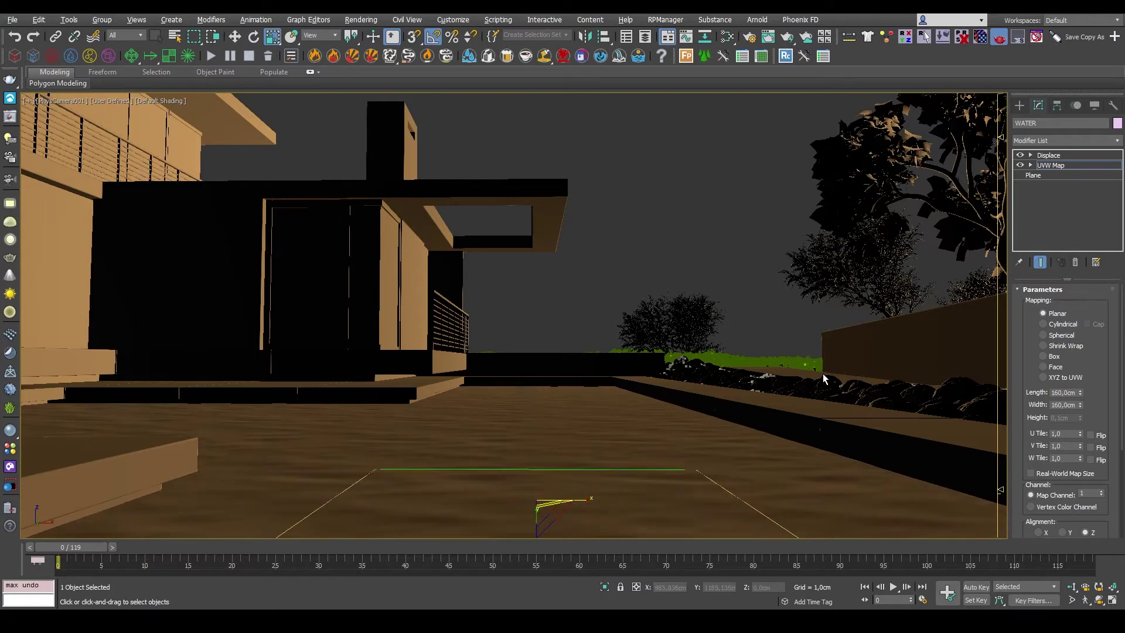
{"action": "left_click", "coordinate": [913, 321]}
{"action": "key", "text": "/"}
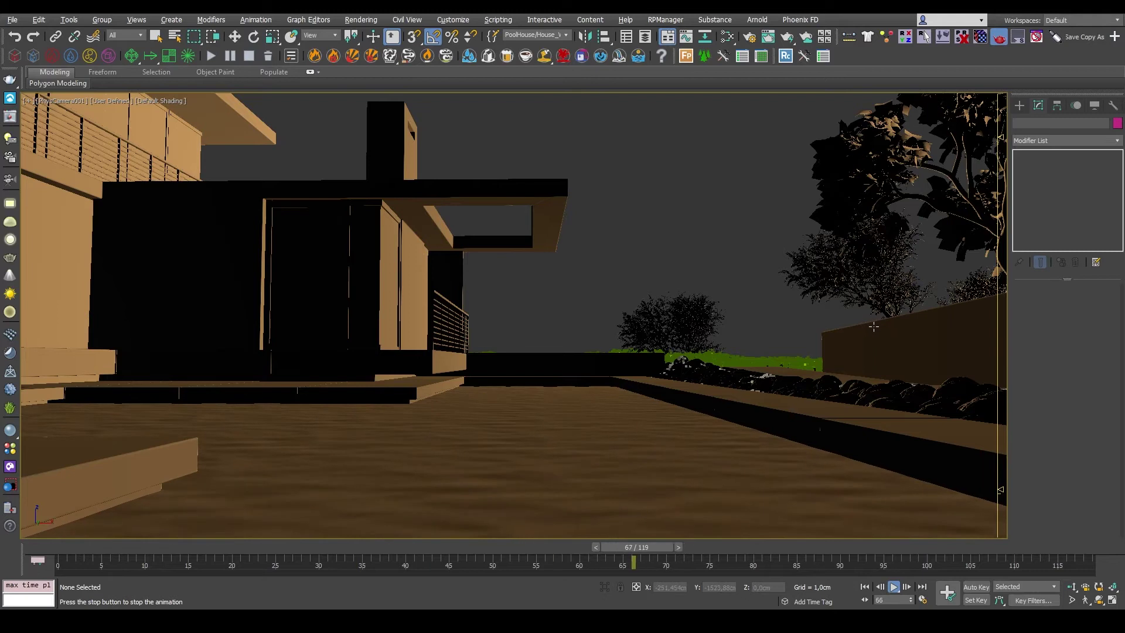
- Set WATER_DISP's Playback Rate to 2,0 in Slate and replay the animation
{"action": "key", "text": "e"}
{"action": "key", "text": "/"}
{"action": "key", "text": "Home"}
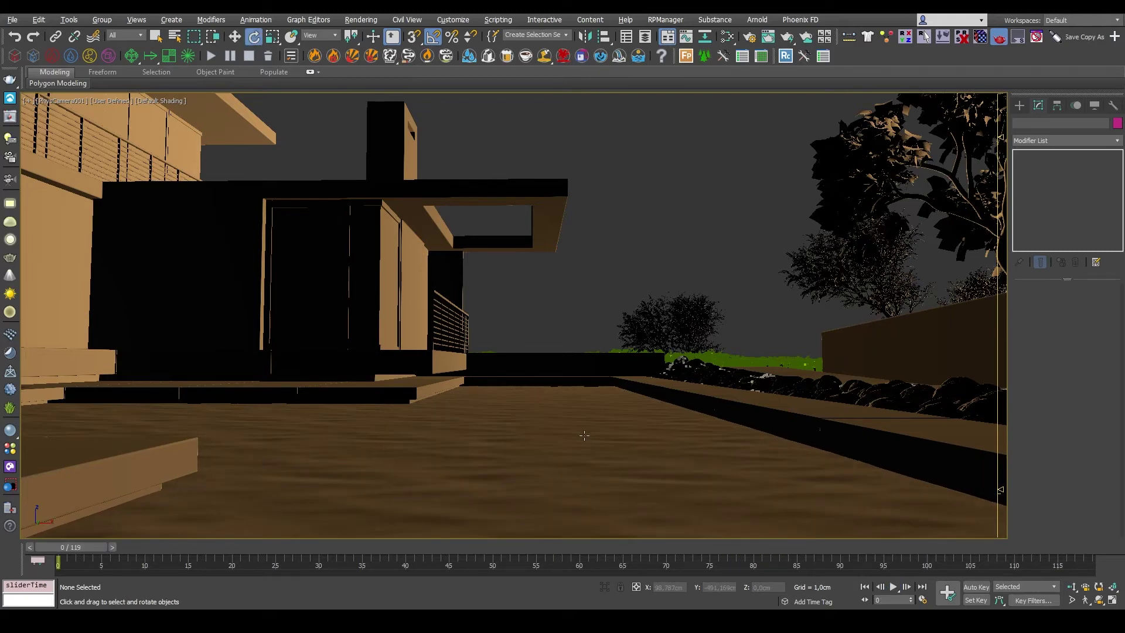
{"action": "key", "text": "r"}
{"action": "key", "text": "m"}
{"action": "scroll", "coordinate": [527, 380], "scroll_direction": "down", "scroll_amount": 7}
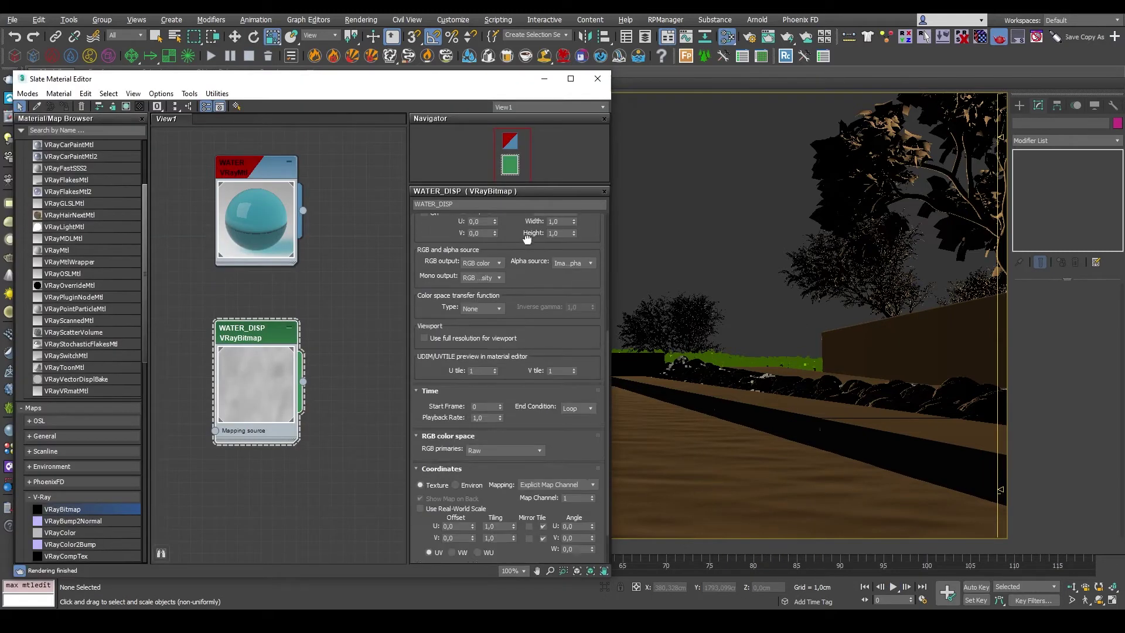
{"action": "left_click", "coordinate": [485, 376]}
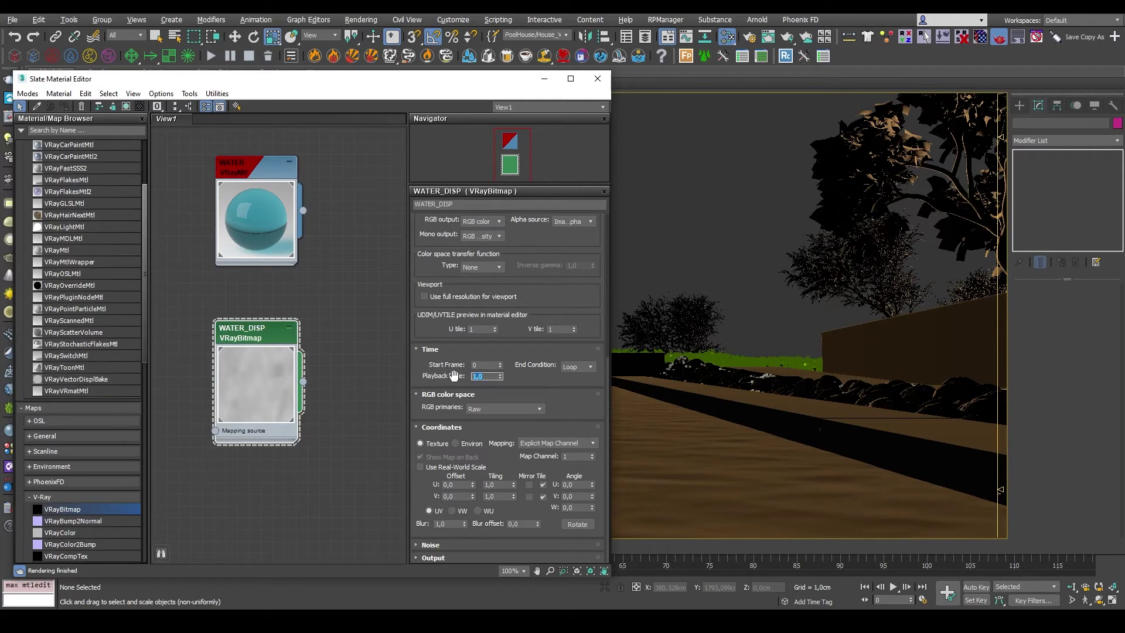
{"action": "type", "text": "2"}
{"action": "key", "text": "Return"}
{"action": "left_click", "coordinate": [598, 79]}
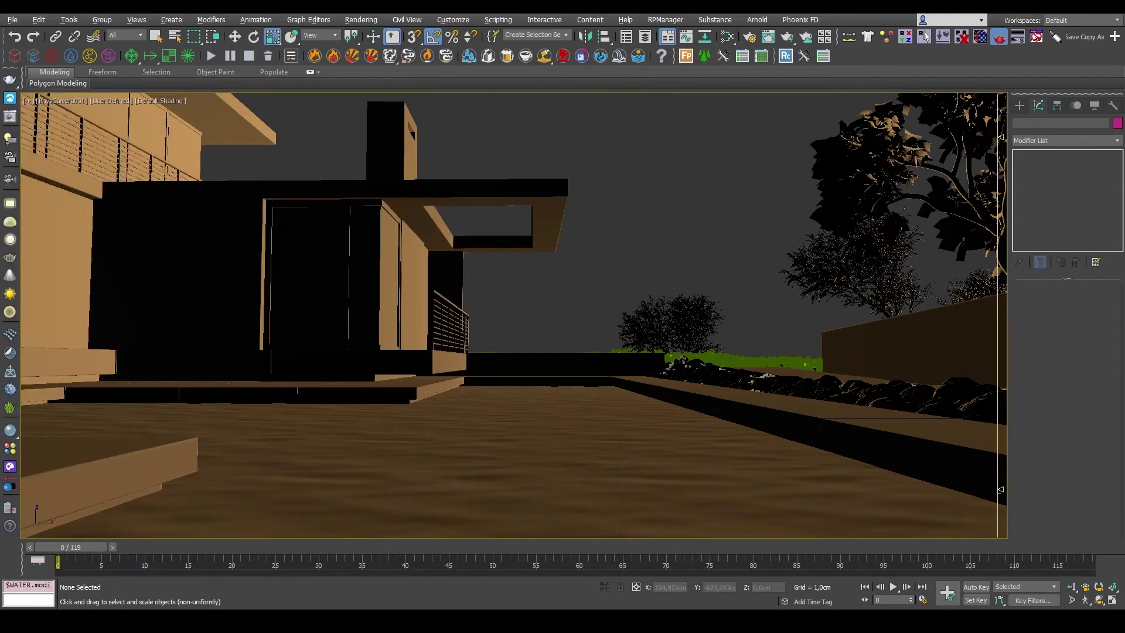
{"action": "key", "text": "slash"}
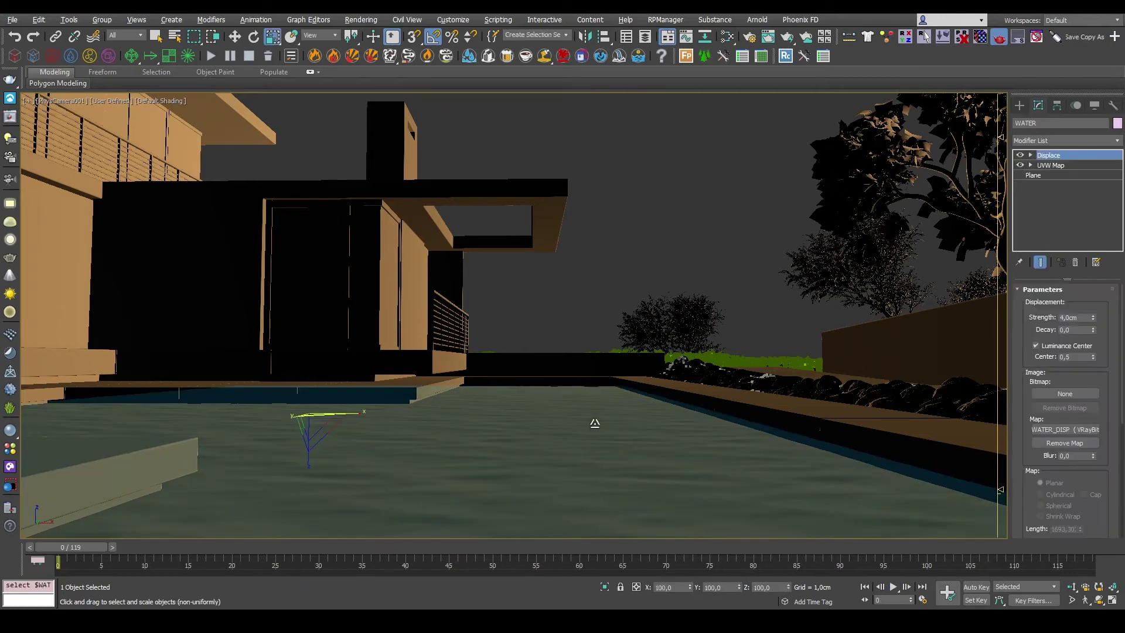
- Add a VRayDisplacementMod and wire WATER_DISP into its Texmap slot as an instance
{"action": "left_click", "coordinate": [1071, 143]}
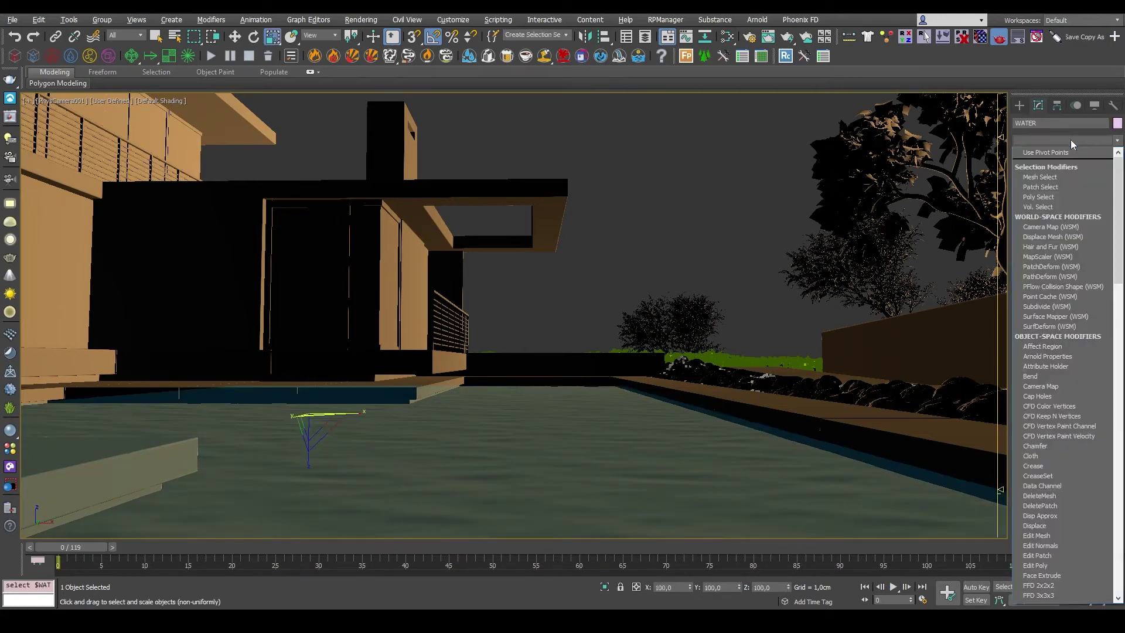
{"action": "type", "text": "vr"}
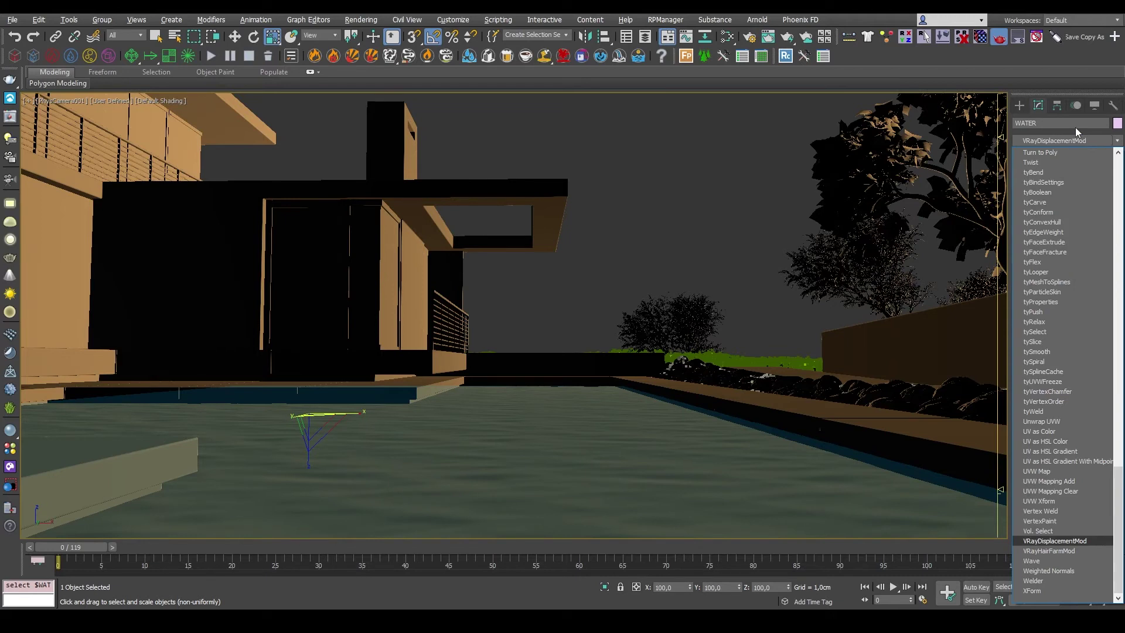
{"action": "key", "text": "Return"}
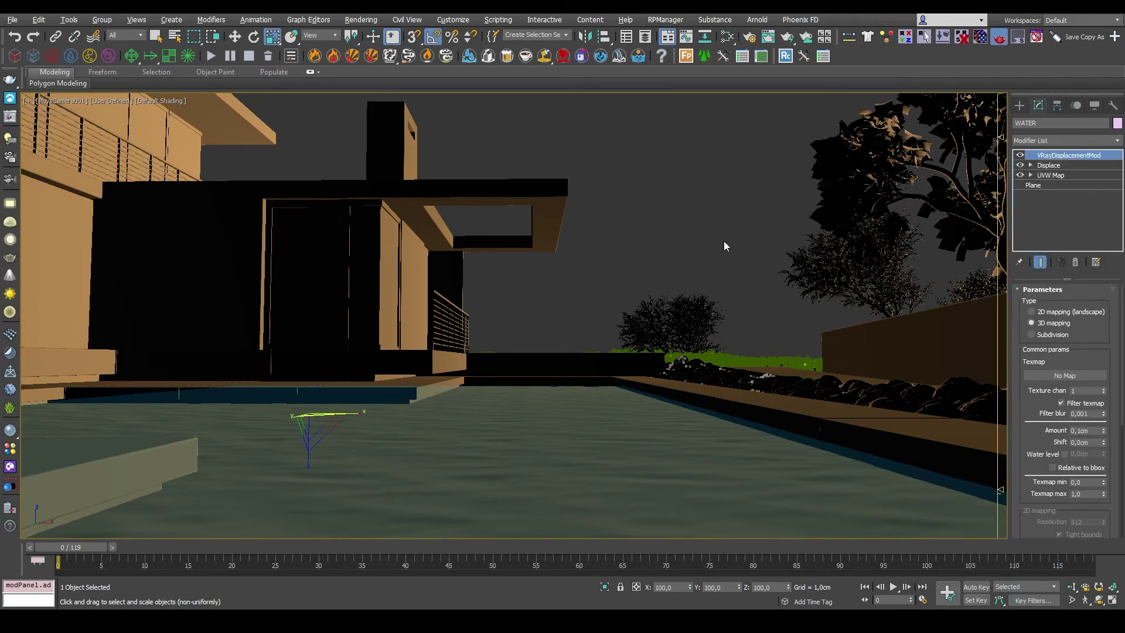
{"action": "key", "text": "m"}
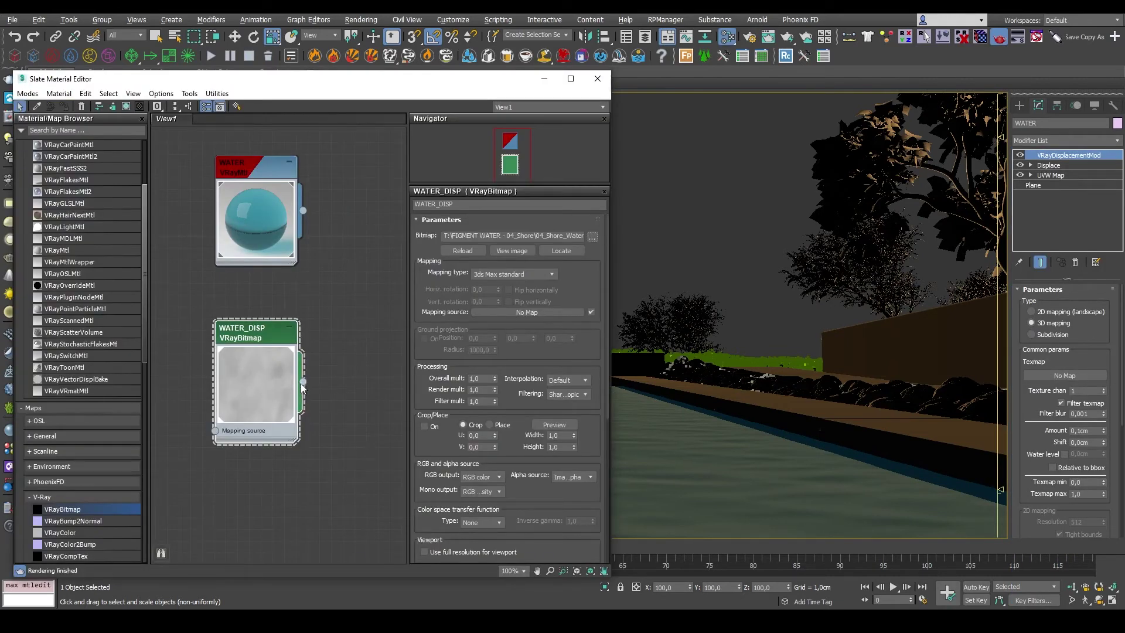
{"action": "left_click_drag", "start_coordinate": [303, 381], "coordinate": [1051, 374]}
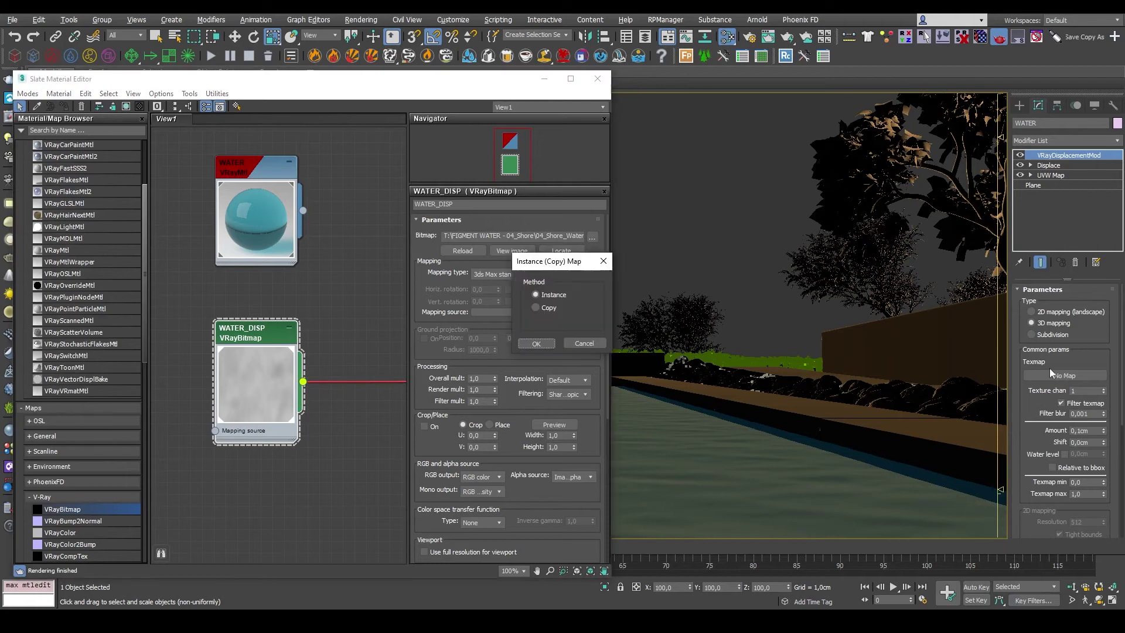
{"action": "left_click", "coordinate": [535, 342]}
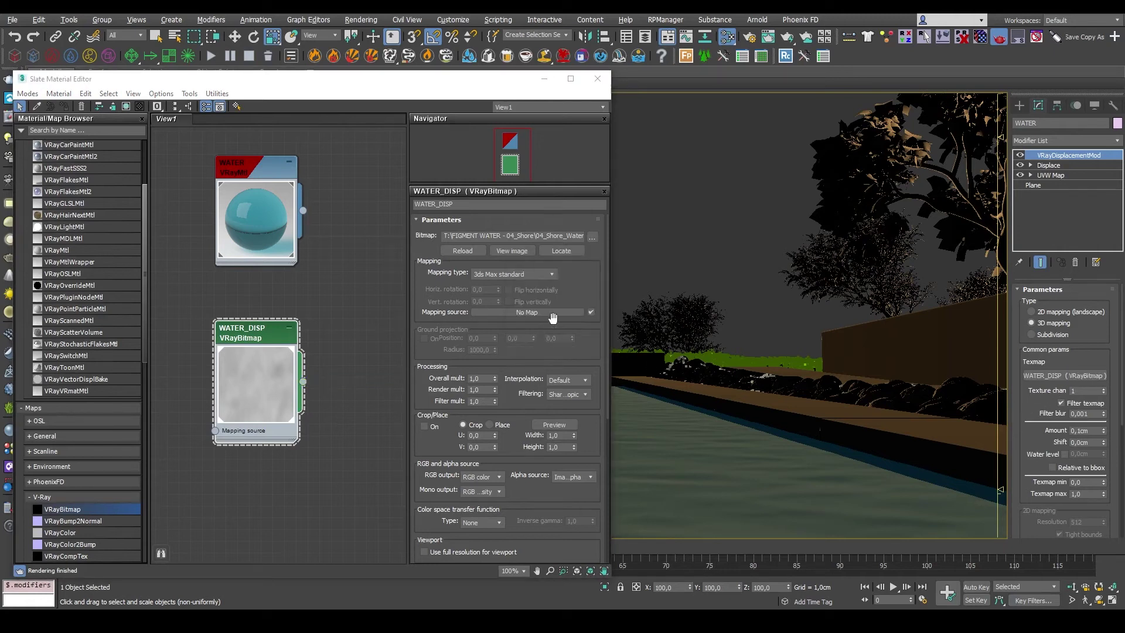
{"action": "left_click", "coordinate": [598, 78]}
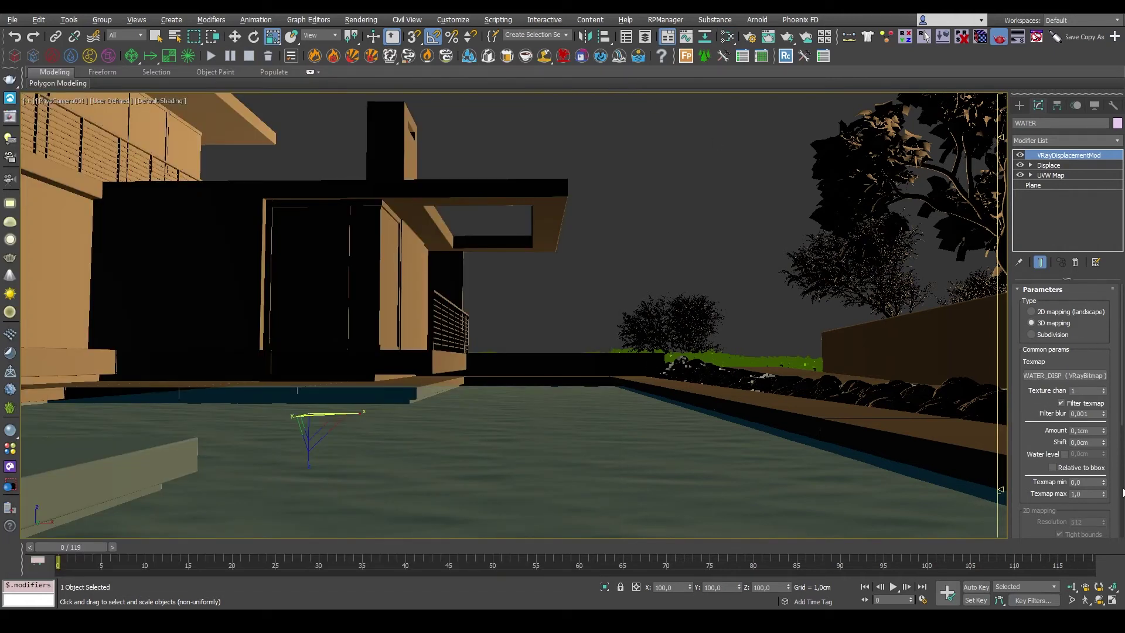
- Set the VRayDisplacementMod amount to 4,0cm and shift to -2,0cm
{"action": "double_click", "coordinate": [1089, 430]}
{"action": "type", "text": "4,"}
{"action": "key", "text": "Tab"}
{"action": "type", "text": "-2"}
{"action": "key", "text": "Return"}
- Set the displacement edge length to 2,0 pixels and turn on Keep continuity
{"action": "left_click_drag", "start_coordinate": [1038, 439], "coordinate": [1028, 280]}
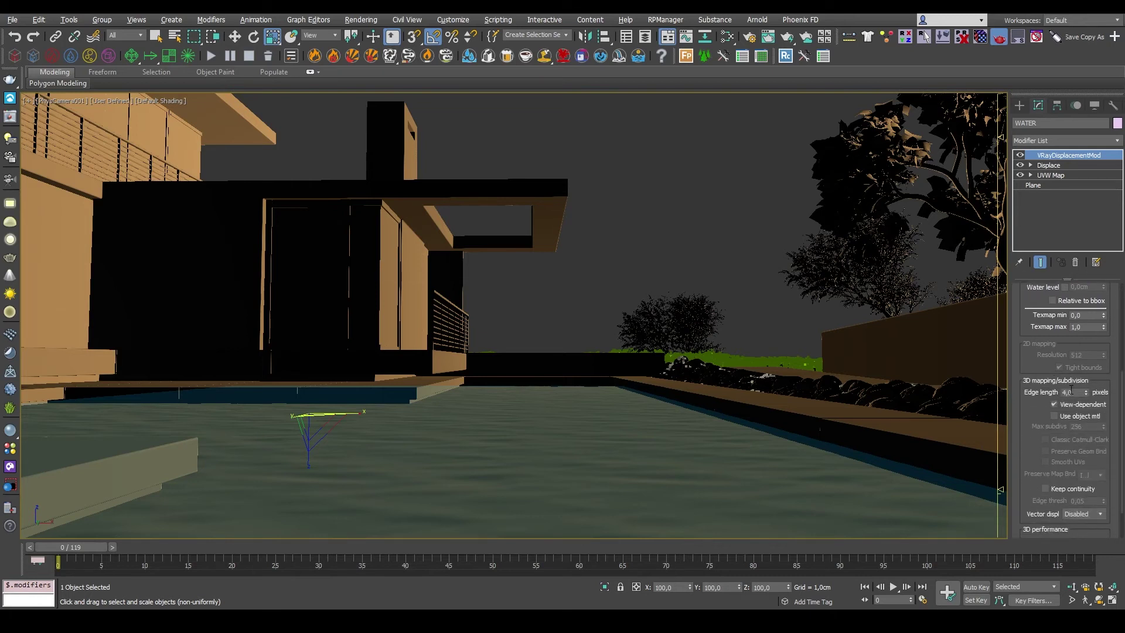
{"action": "double_click", "coordinate": [1065, 391]}
{"action": "type", "text": "2"}
{"action": "key", "text": "Return"}
{"action": "left_click_drag", "start_coordinate": [1023, 449], "coordinate": [1024, 431]}
{"action": "scroll", "coordinate": [1047, 431], "scroll_direction": "down", "scroll_amount": 2}
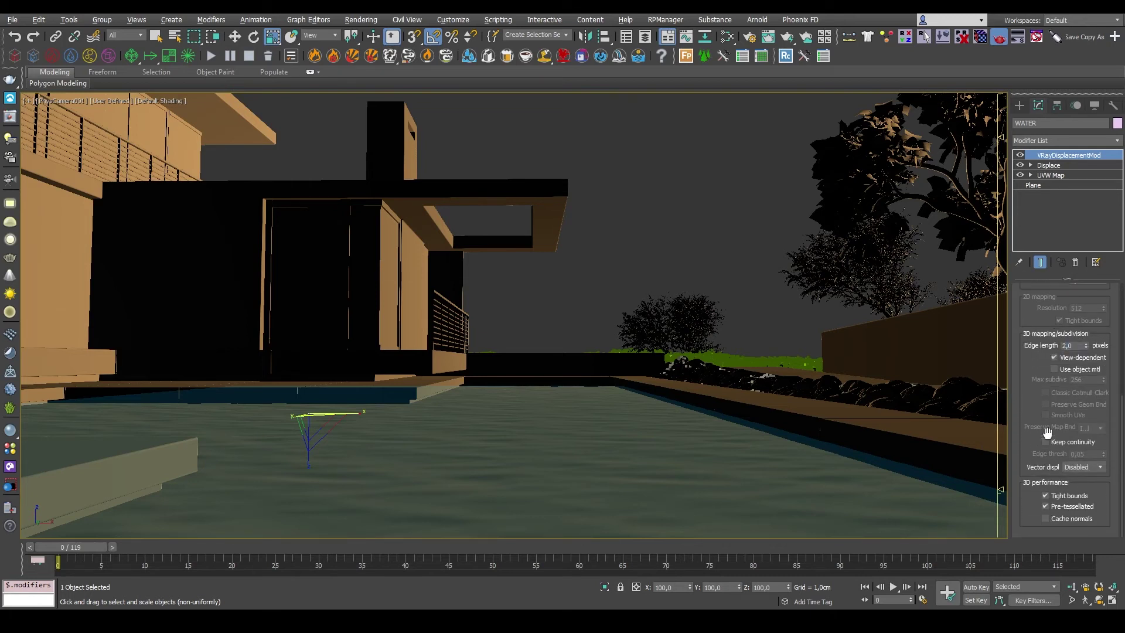
{"action": "left_click", "coordinate": [1073, 443]}
{"action": "scroll", "coordinate": [1025, 399], "scroll_direction": "up", "scroll_amount": 8}
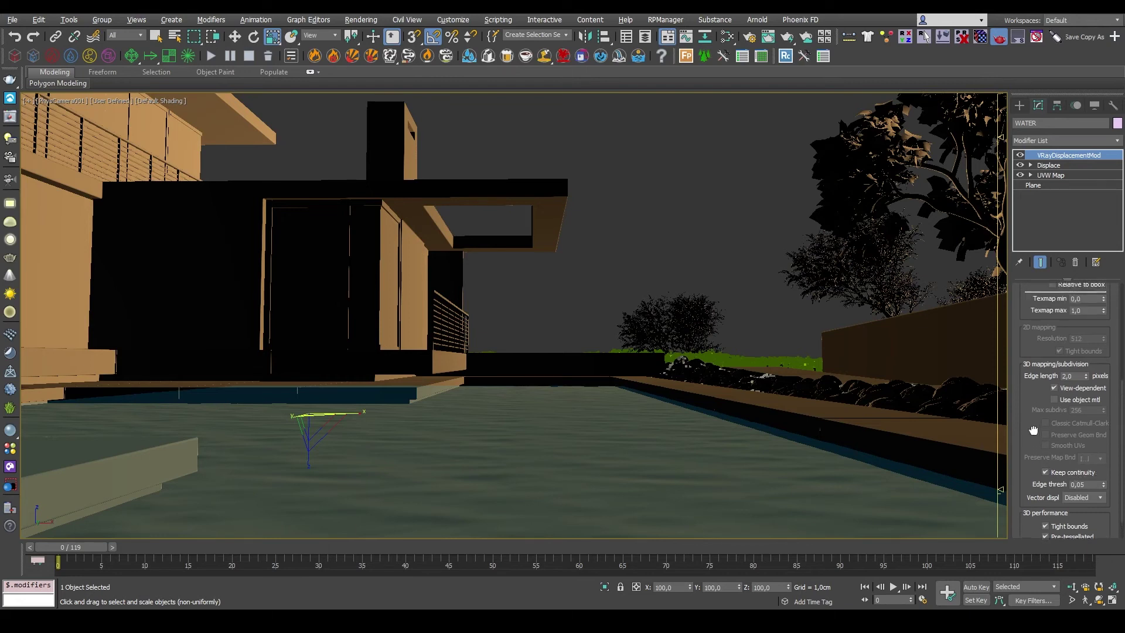
{"action": "scroll", "coordinate": [1025, 399], "scroll_direction": "up", "scroll_amount": 6}
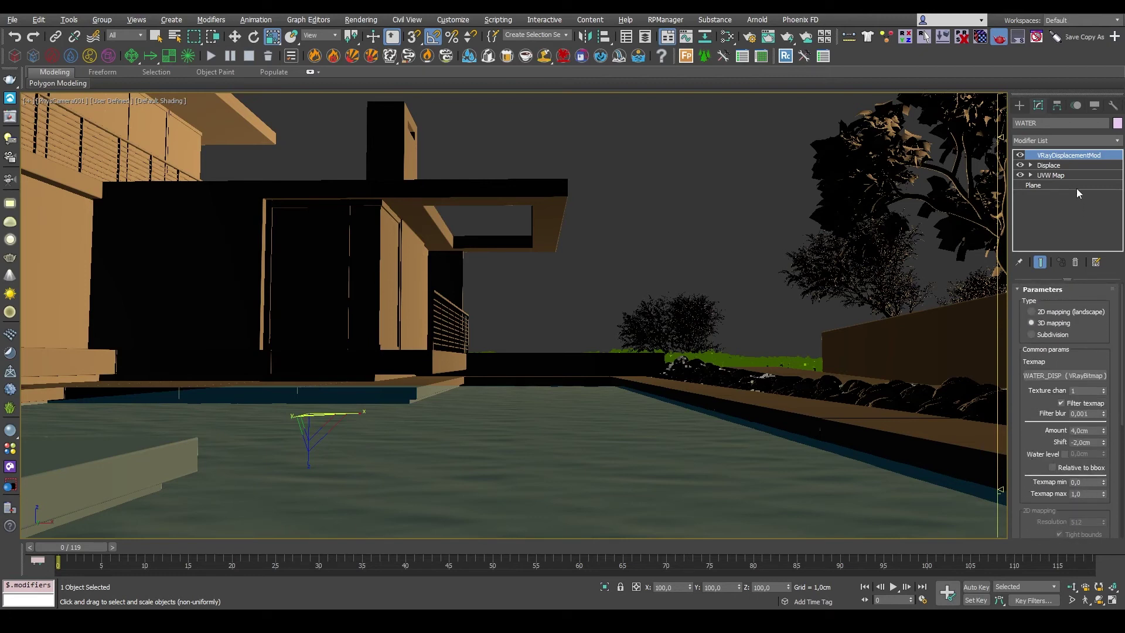
- Set the Displace modifier to Off in Renderer, then reselect VRayDisplacementMod
{"action": "left_click", "coordinate": [1071, 166]}
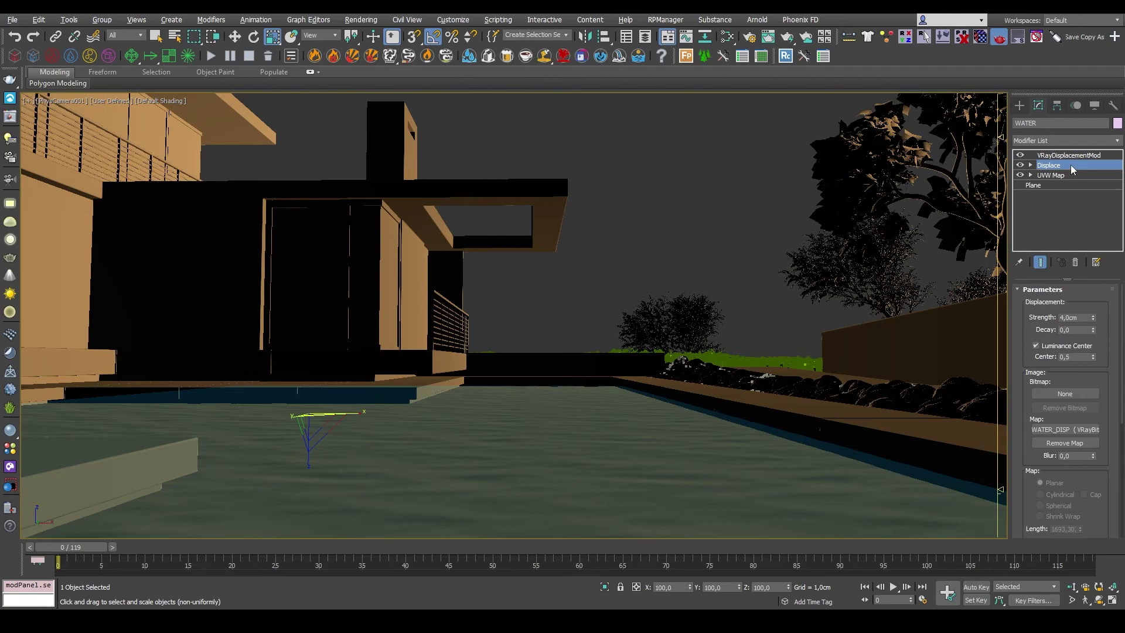
{"action": "right_click", "coordinate": [1071, 168]}
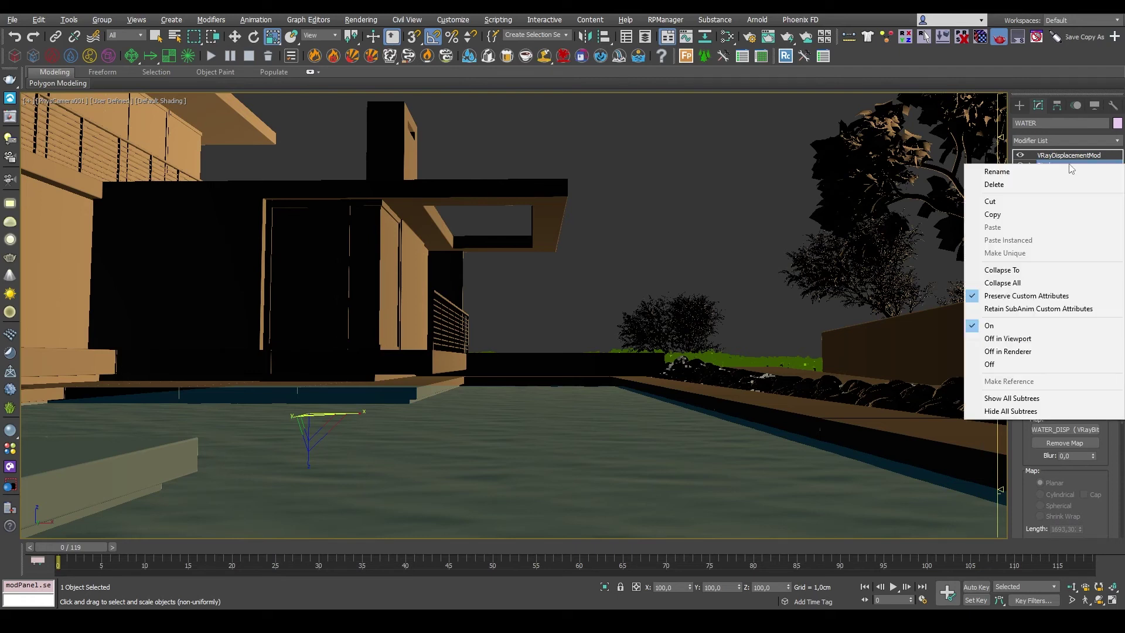
{"action": "left_click", "coordinate": [1036, 351]}
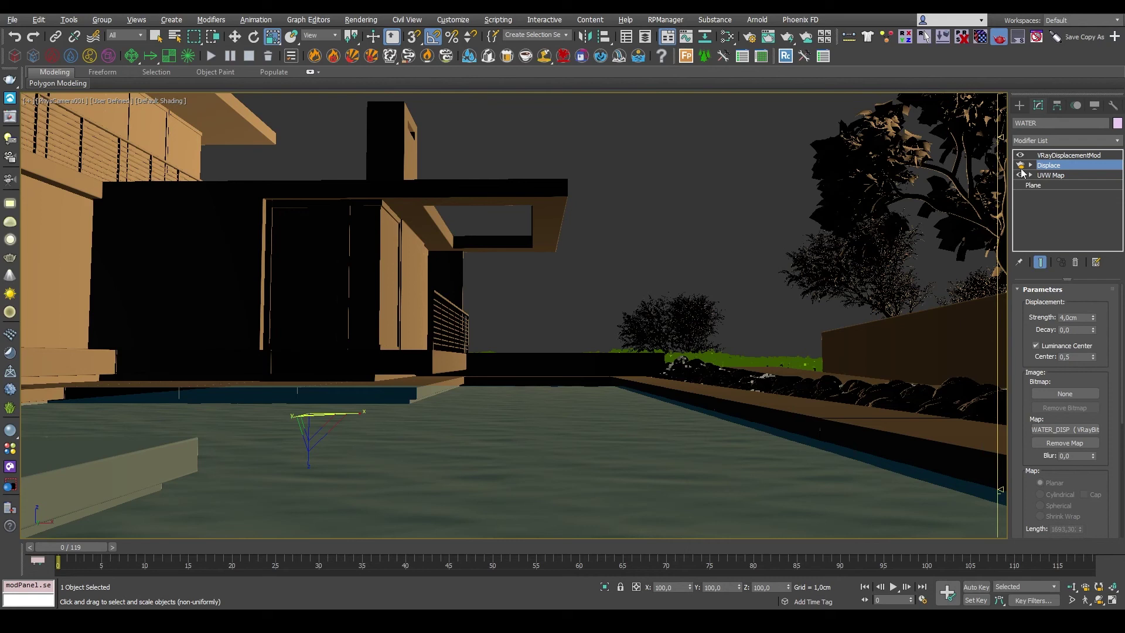
{"action": "left_click", "coordinate": [1057, 156]}
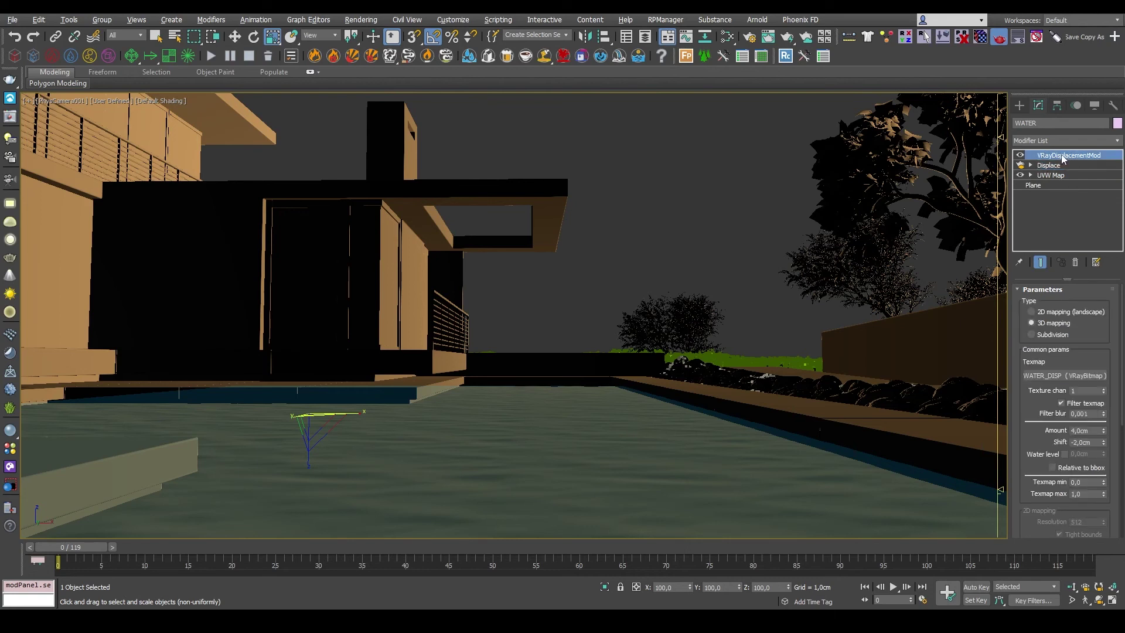
- Deselect the water plane in the viewport
{"action": "left_click", "coordinate": [721, 262]}
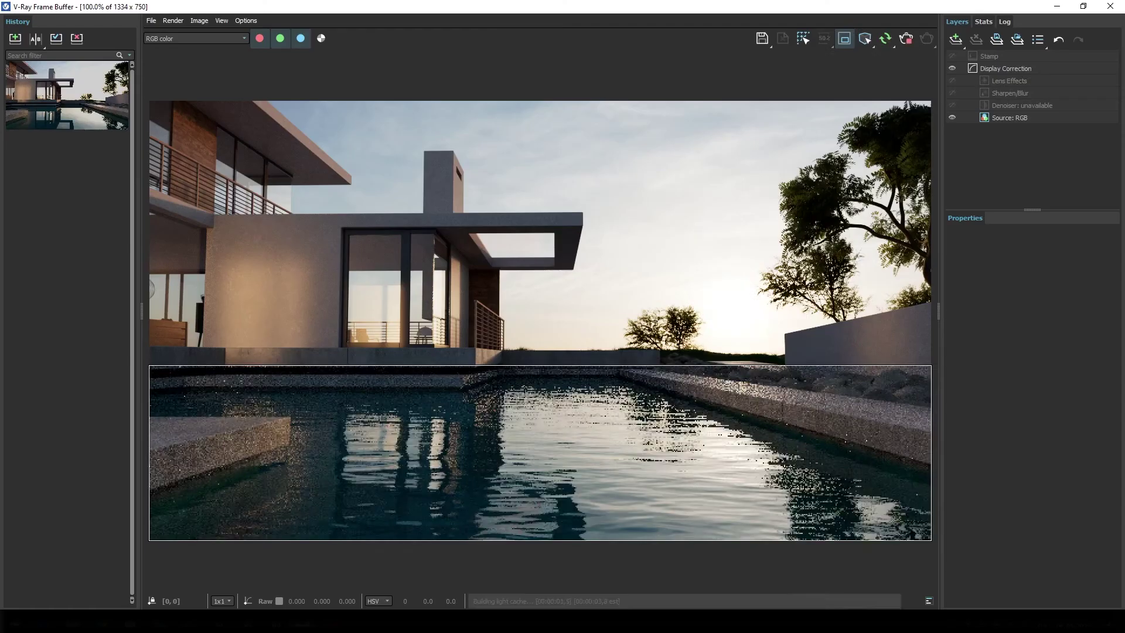